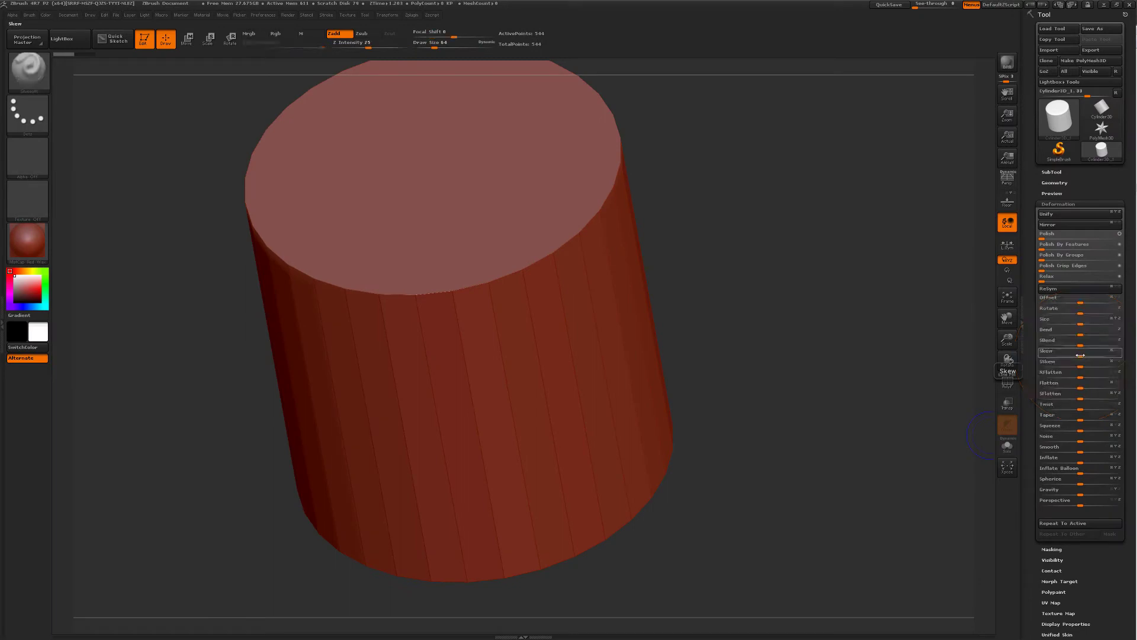
# Collapse Tool > Deformation and expand Tool > Initialize to show the cylinder's settings
pyautogui.moveTo(801, 320)
pyautogui.mouseDown()
pyautogui.moveTo(822, 301)
pyautogui.moveTo(832, 314)
pyautogui.mouseUp()
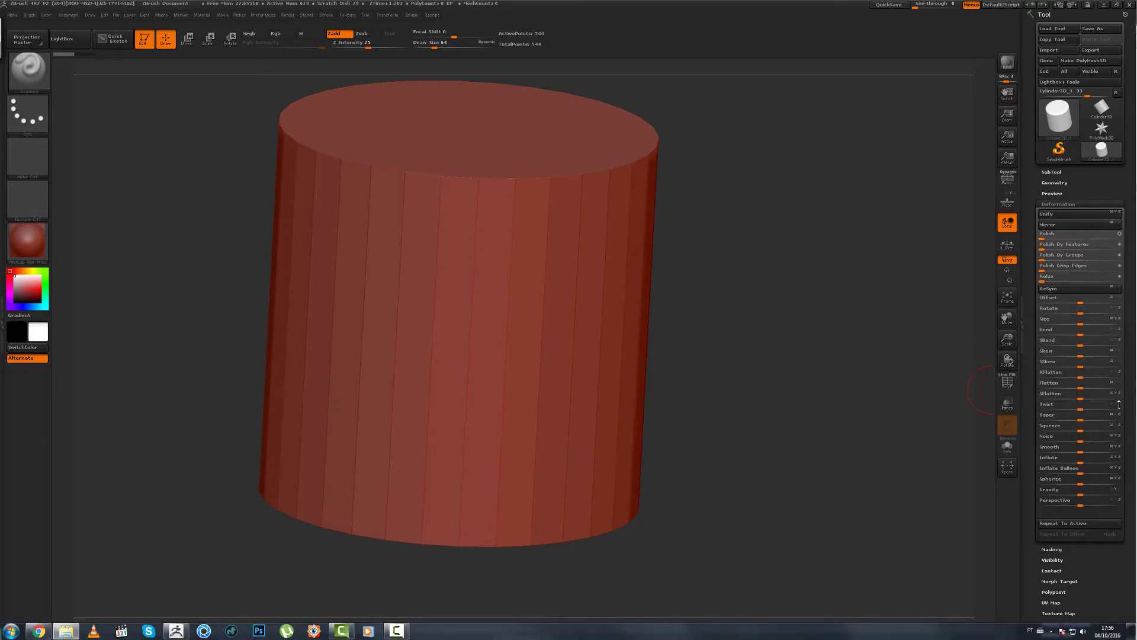
pyautogui.click(1059, 203)
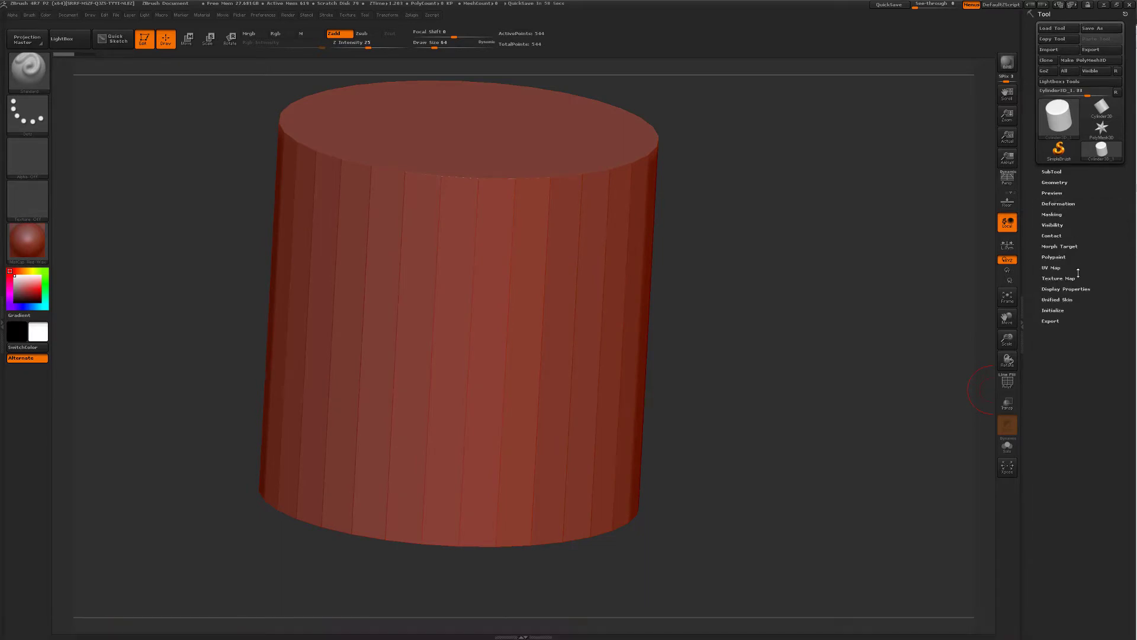
pyautogui.click(1054, 311)
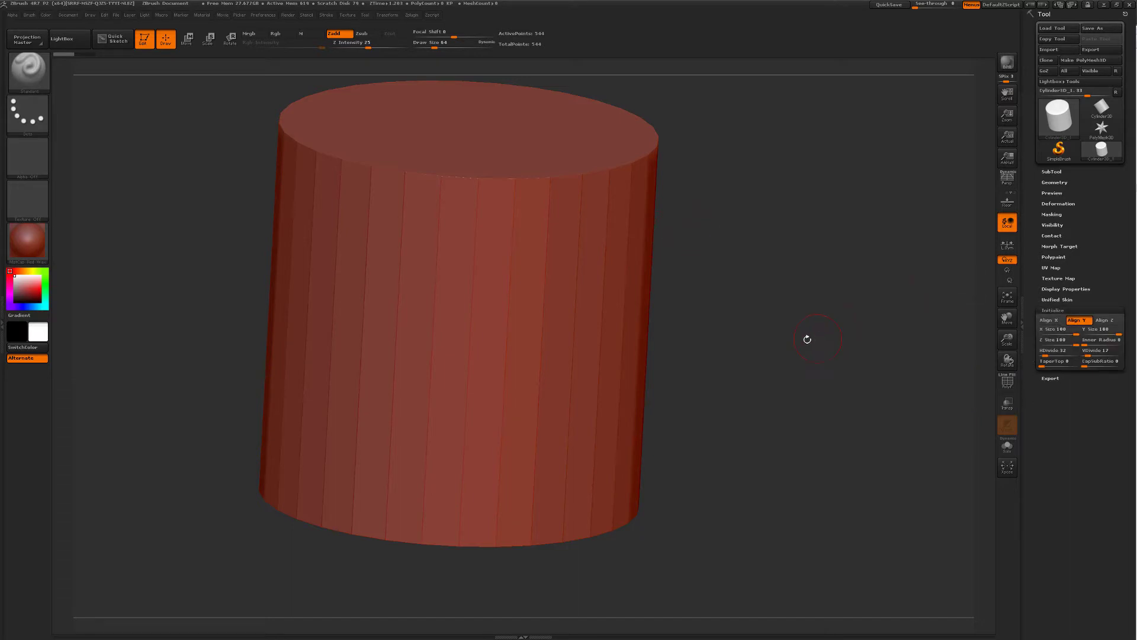
# Turn on PolyF so the upright cylinder shows its 32 x 17 polygon wireframe
pyautogui.moveTo(784, 340); pyautogui.dragTo(793, 373)
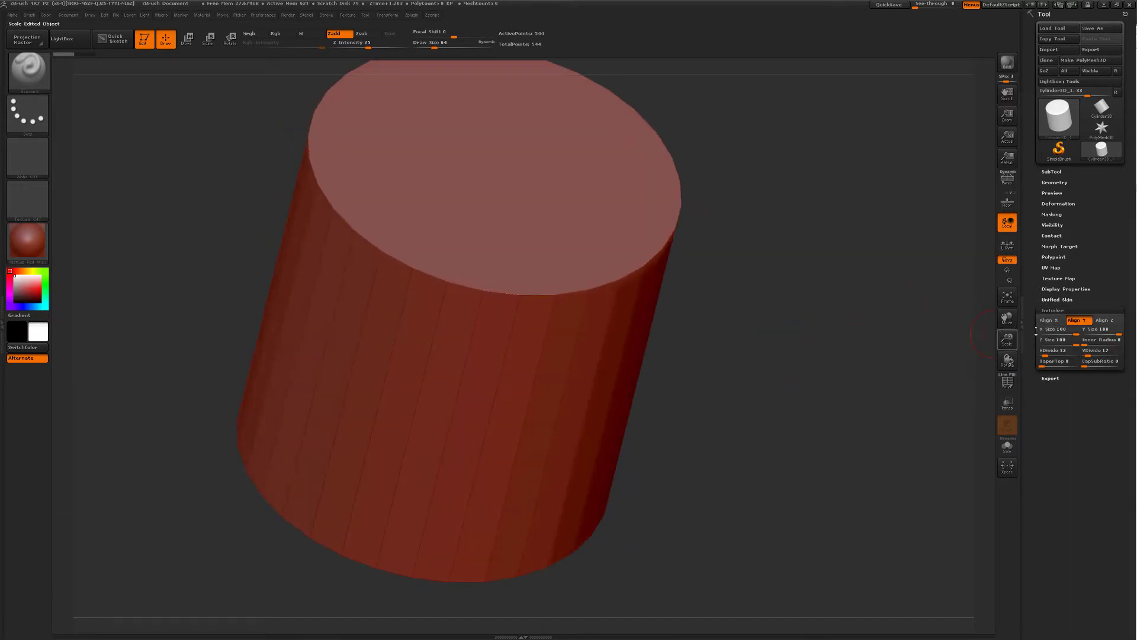
pyautogui.moveTo(848, 333); pyautogui.dragTo(837, 317)
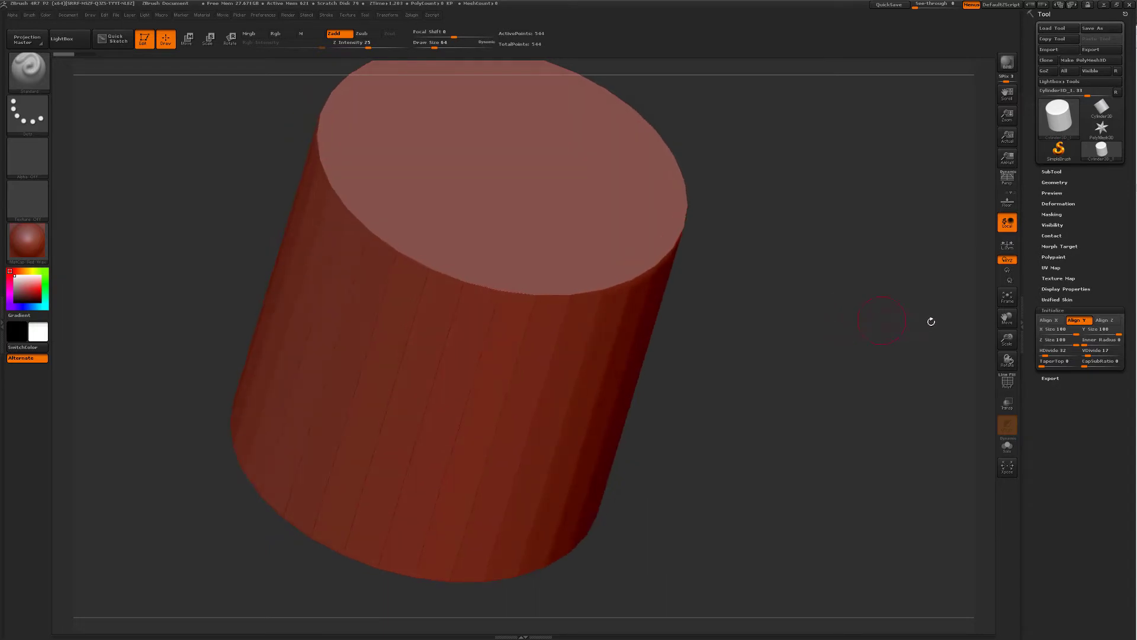
pyautogui.click(1005, 384)
pyautogui.moveTo(868, 336)
pyautogui.mouseDown()
pyautogui.moveTo(841, 374)
pyautogui.moveTo(866, 337)
pyautogui.mouseUp()
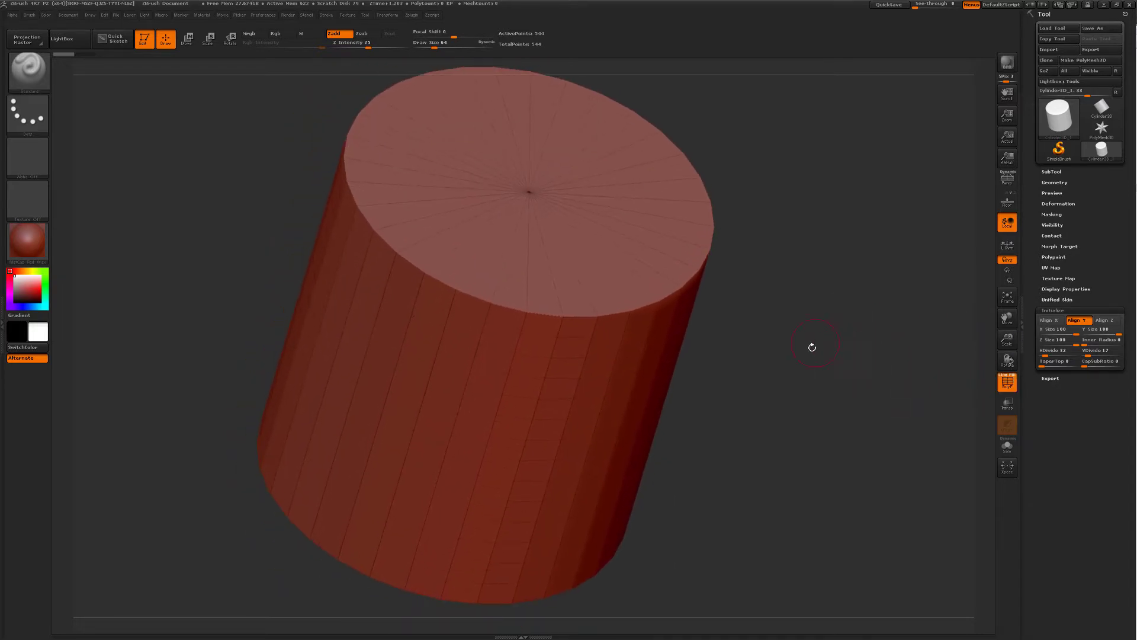
# Pick yellow in the Color picker and tilt the cylinder more upright
pyautogui.click(31, 270)
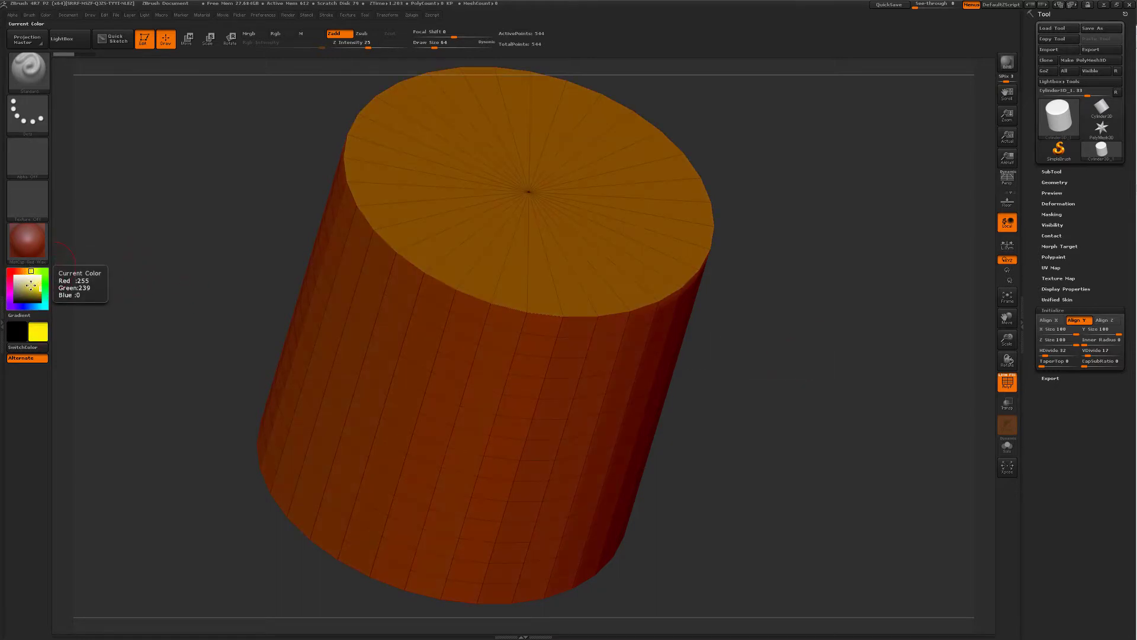
pyautogui.moveTo(791, 340); pyautogui.dragTo(791, 325)
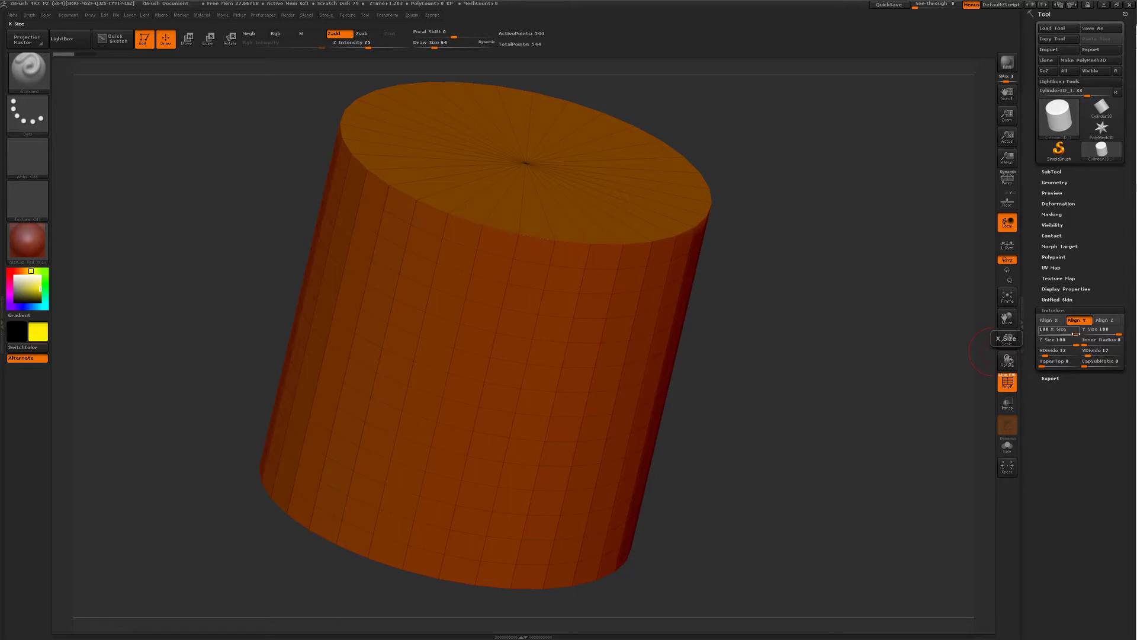
# Try Y Size 0 and undo it, then set Initialize sizes to X 83, Y 76, Z 67
pyautogui.moveTo(1083, 332); pyautogui.dragTo(1070, 333)
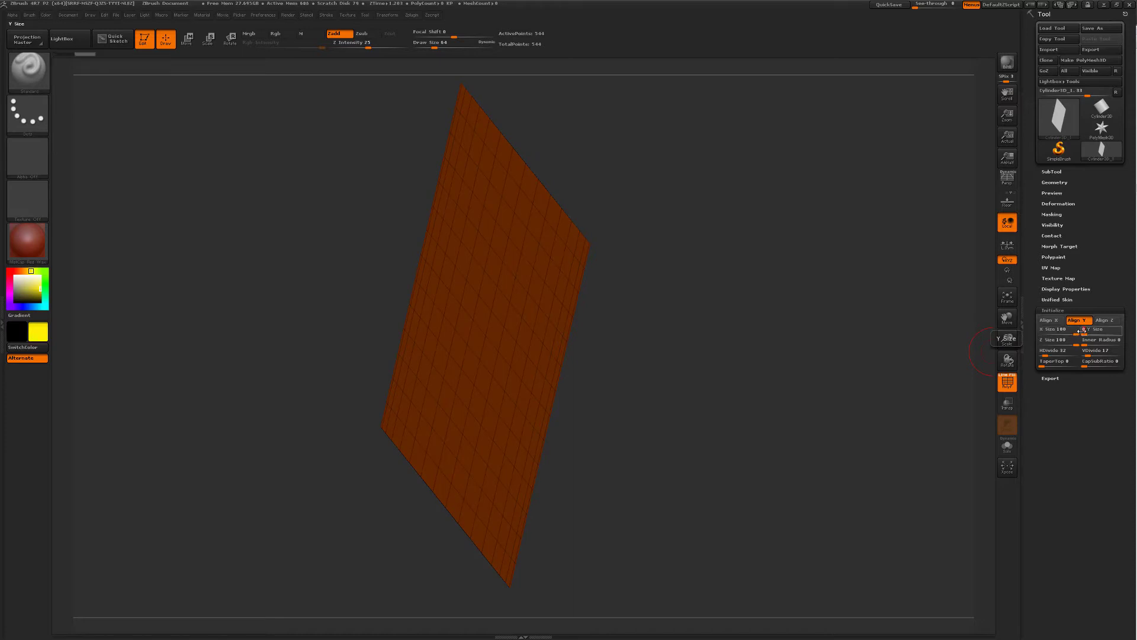
pyautogui.hotkey('ctrl', 'z')
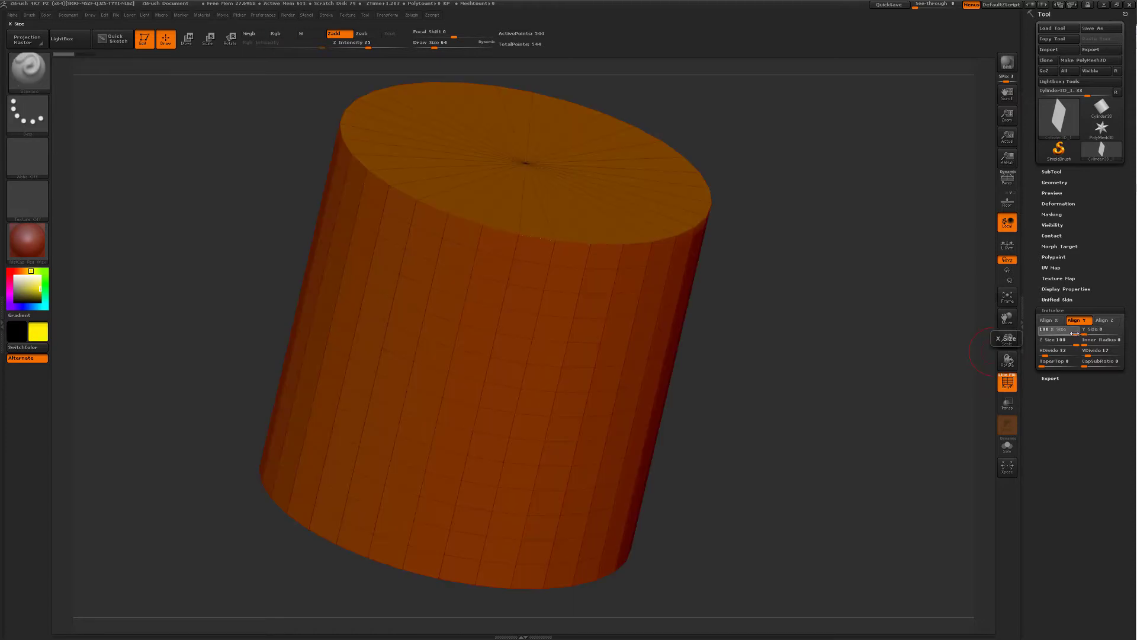
pyautogui.moveTo(1074, 333)
pyautogui.mouseDown()
pyautogui.moveTo(1059, 335)
pyautogui.moveTo(1128, 336)
pyautogui.moveTo(1050, 347)
pyautogui.moveTo(1064, 344)
pyautogui.mouseUp()
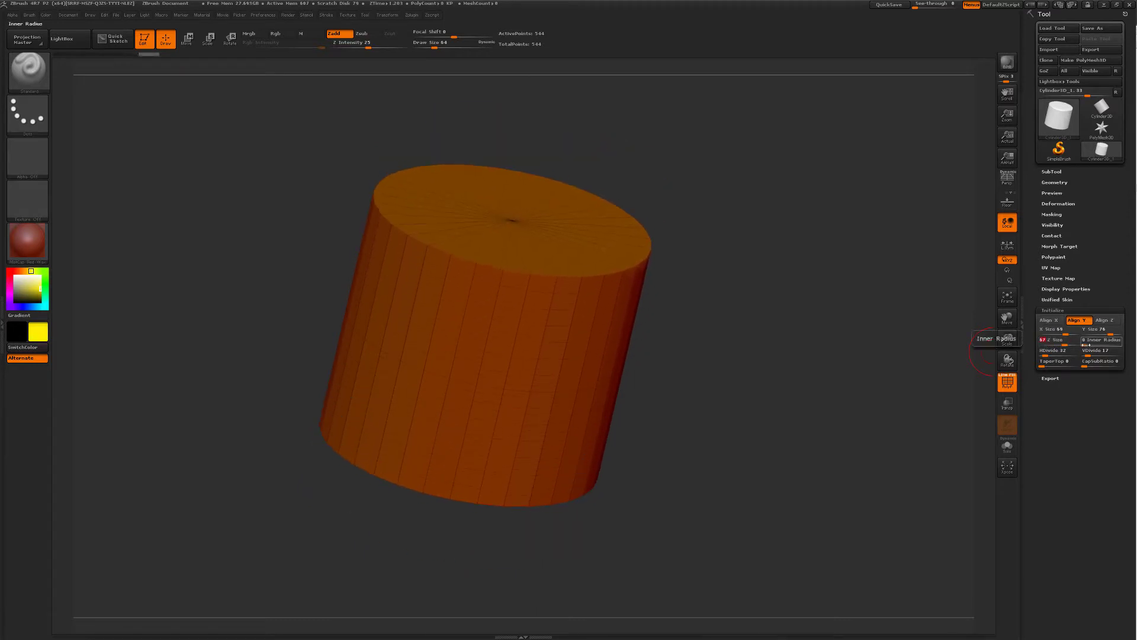
# Raise Inner Radius to open a hole in the cylinder, first 54, then 72
pyautogui.moveTo(1087, 344)
pyautogui.mouseDown()
pyautogui.moveTo(1109, 346)
pyautogui.moveTo(1084, 345)
pyautogui.mouseUp()
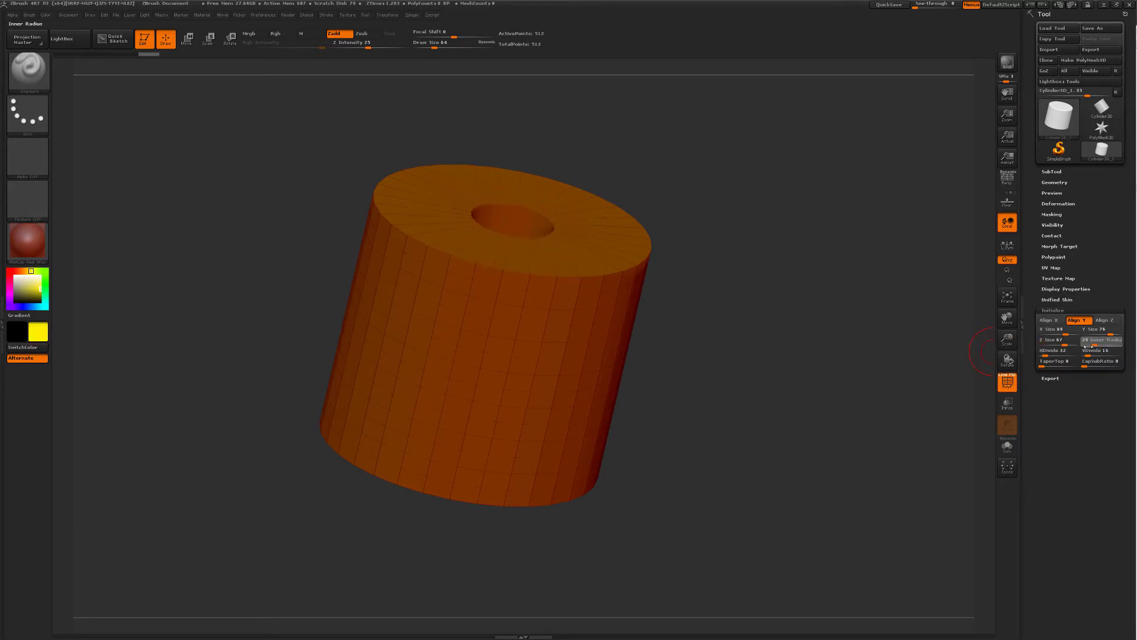
pyautogui.moveTo(903, 301); pyautogui.dragTo(906, 356)
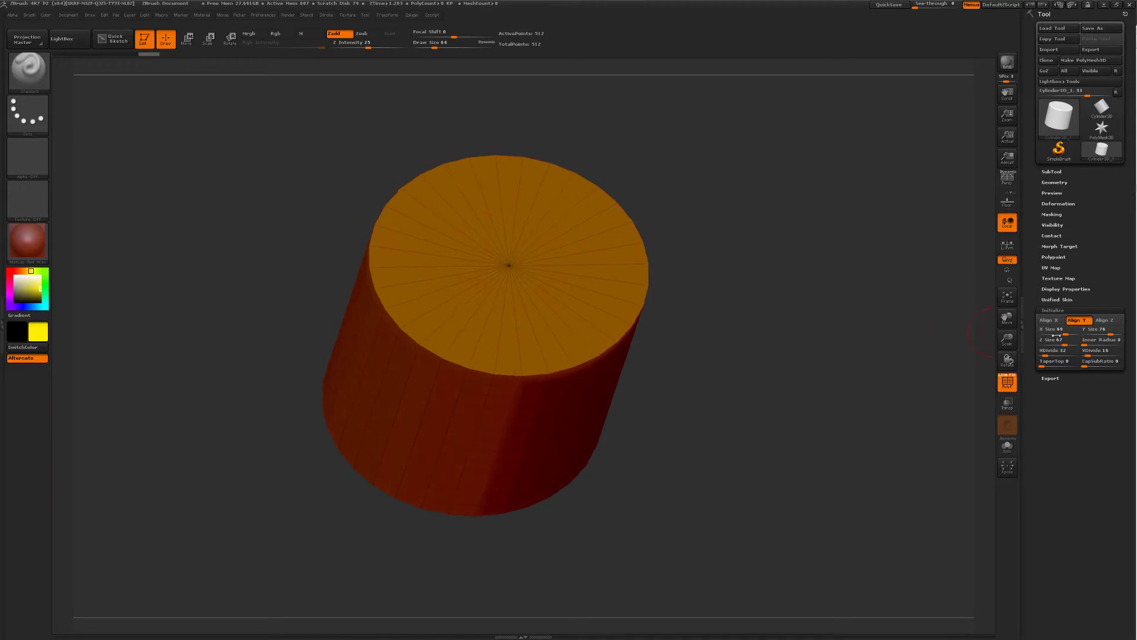
pyautogui.moveTo(1088, 344); pyautogui.dragTo(1108, 345)
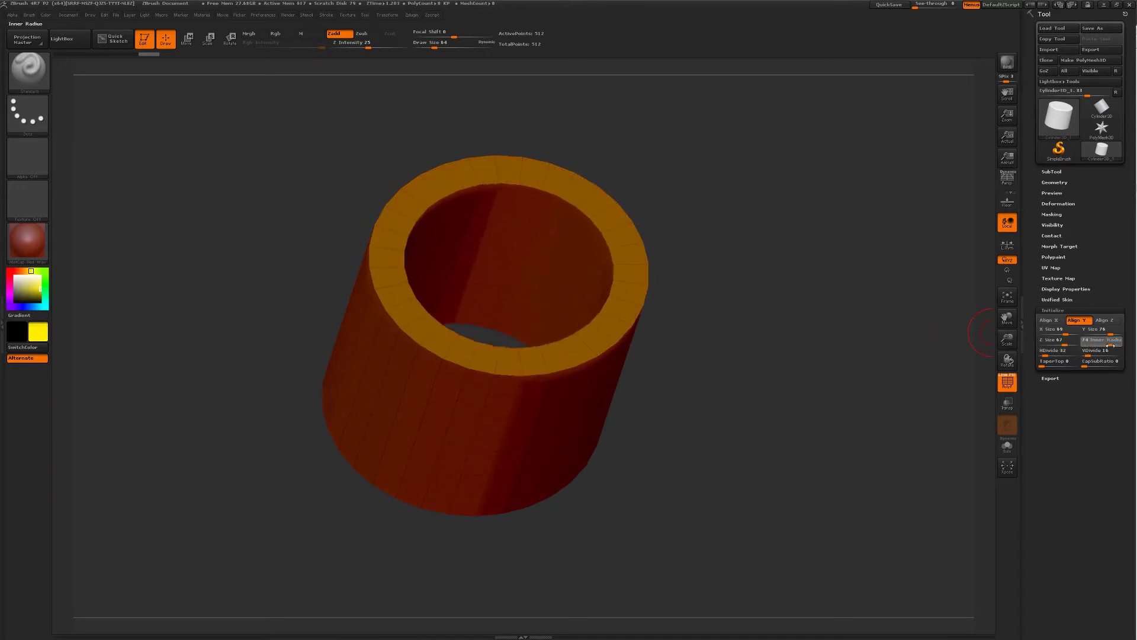
pyautogui.moveTo(819, 320); pyautogui.dragTo(871, 341)
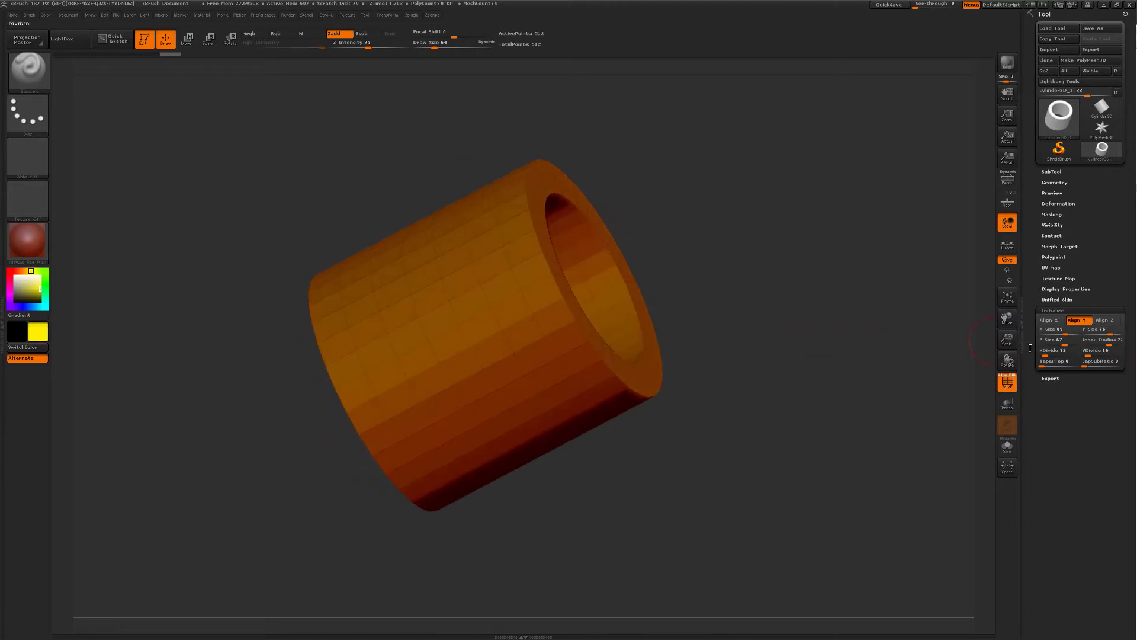
# Set Z Size 28, Y Size 51 and Inner Radius 85 for a thin-walled ring
pyautogui.moveTo(1067, 344); pyautogui.dragTo(1051, 343)
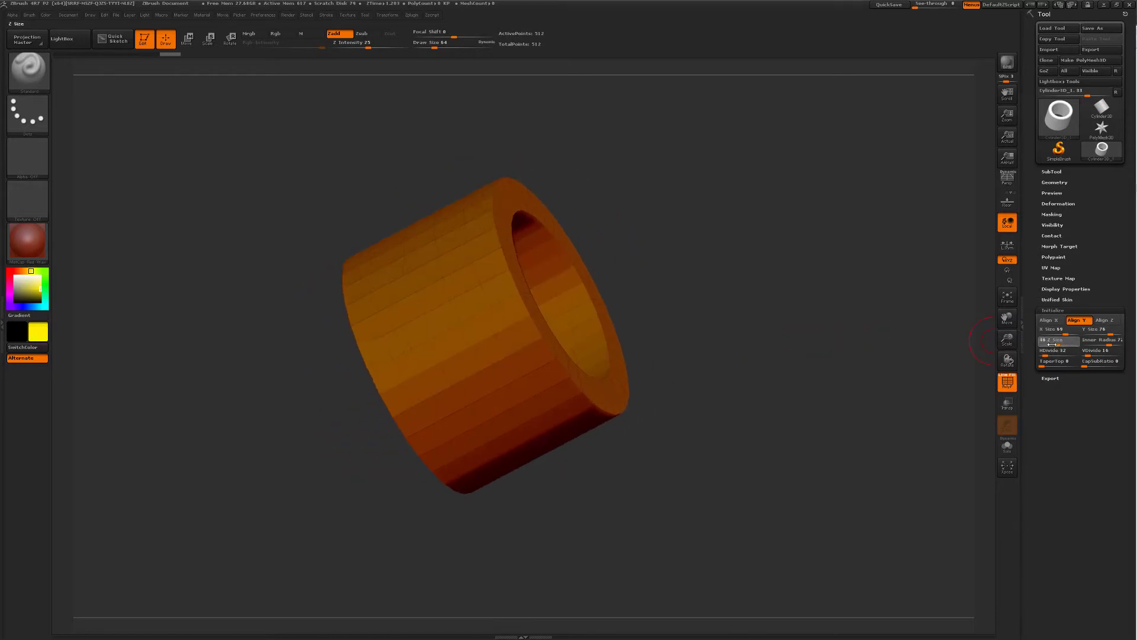
pyautogui.moveTo(834, 324)
pyautogui.mouseDown()
pyautogui.moveTo(805, 332)
pyautogui.moveTo(824, 337)
pyautogui.mouseUp()
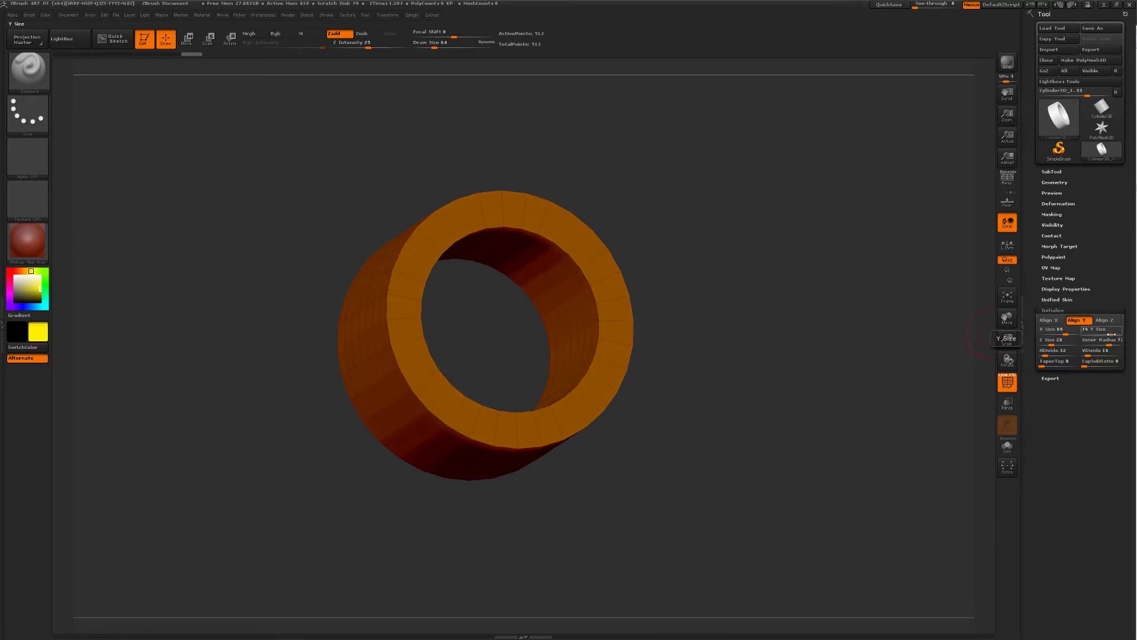
pyautogui.moveTo(1111, 334); pyautogui.dragTo(1107, 334)
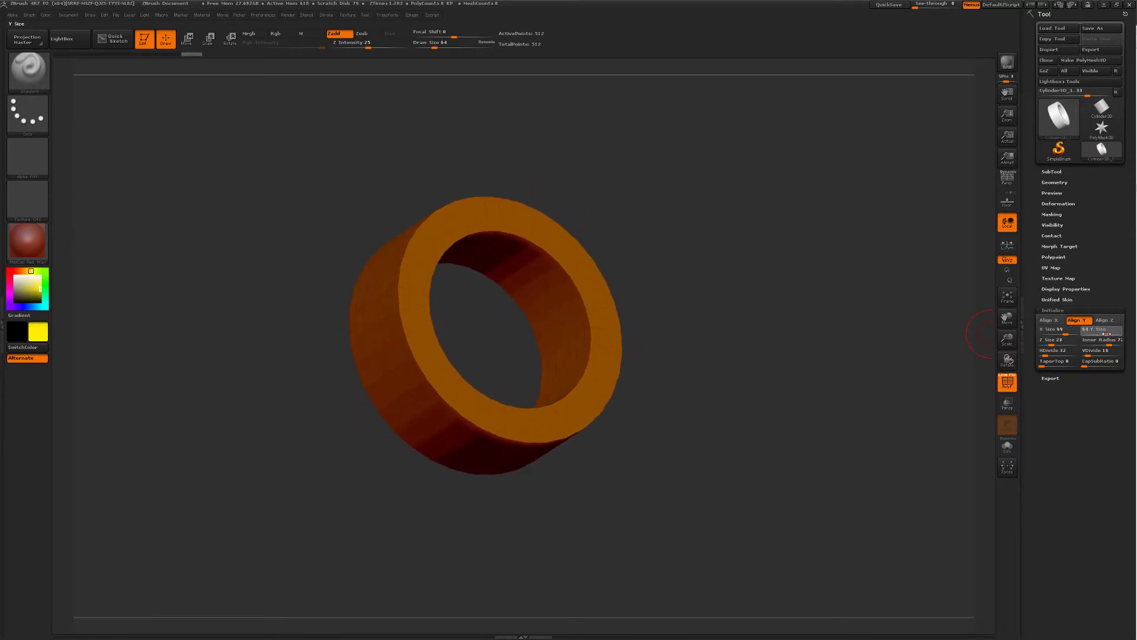
pyautogui.moveTo(843, 345); pyautogui.dragTo(856, 352)
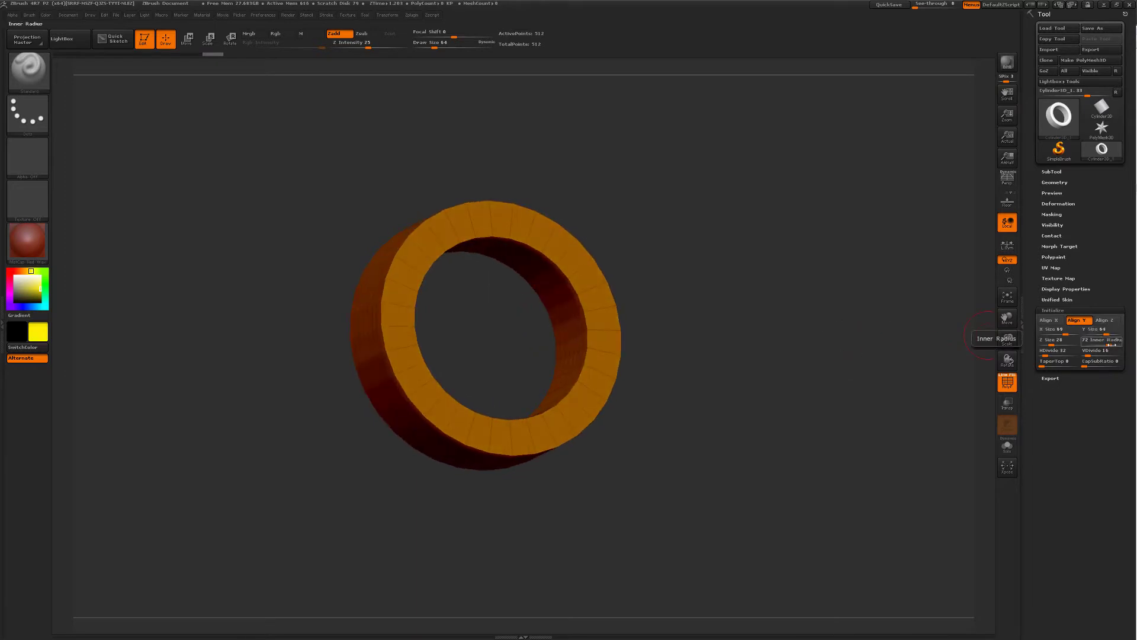
pyautogui.moveTo(1111, 344); pyautogui.dragTo(1101, 346)
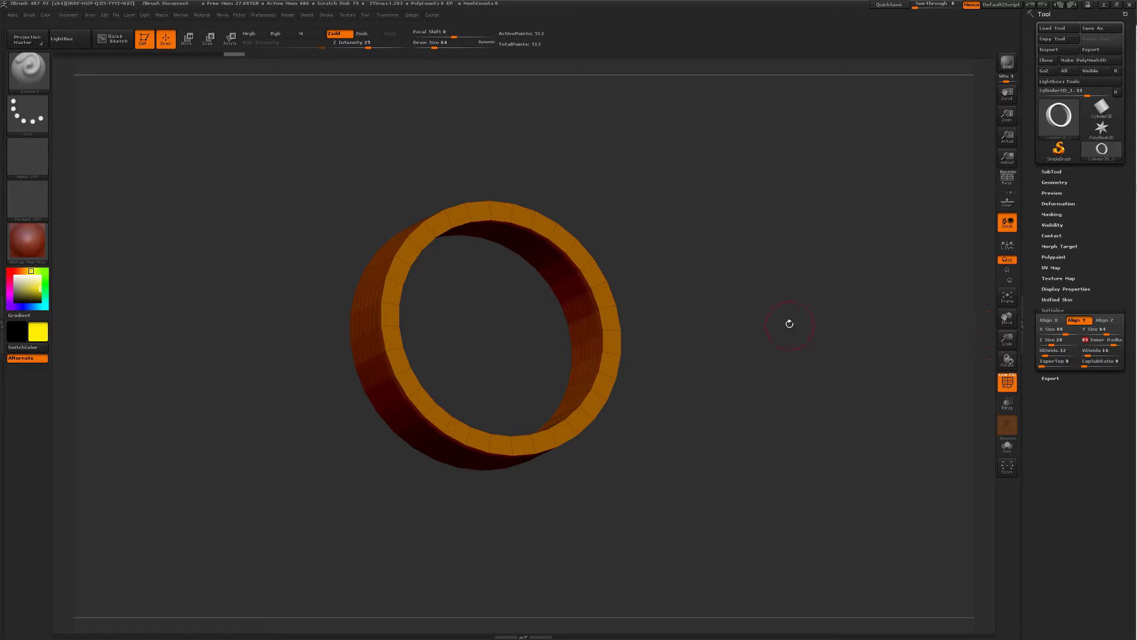
pyautogui.moveTo(789, 324); pyautogui.dragTo(763, 302)
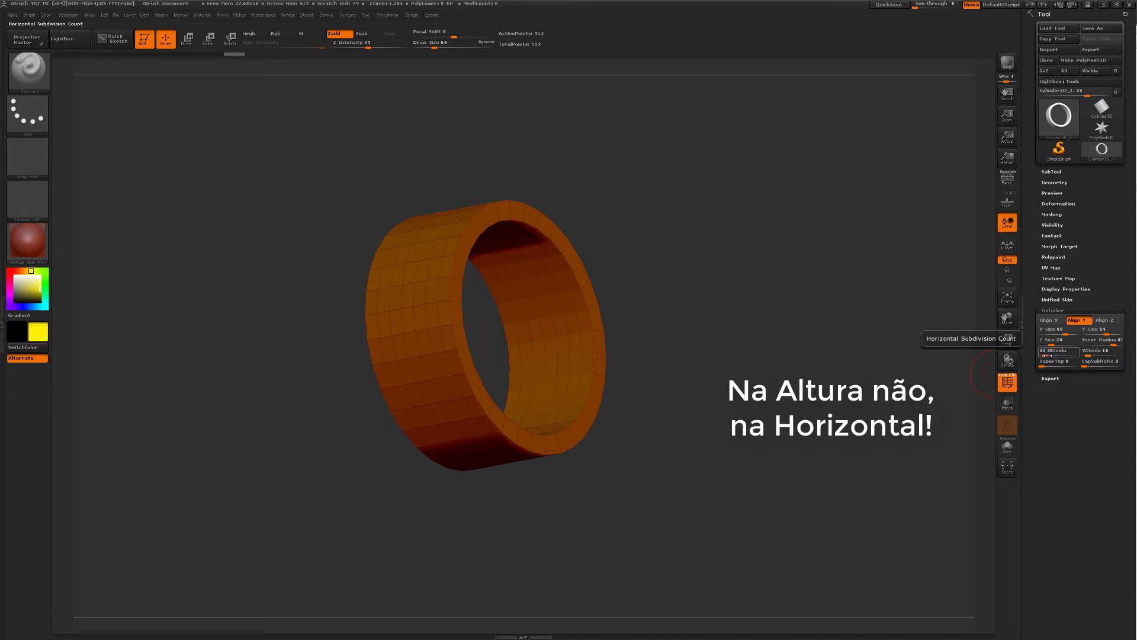
# Raise the ring's HDivide to 100 and VDivide to 52
pyautogui.moveTo(1044, 356)
pyautogui.mouseDown()
pyautogui.moveTo(1059, 353)
pyautogui.moveTo(1047, 353)
pyautogui.mouseUp()
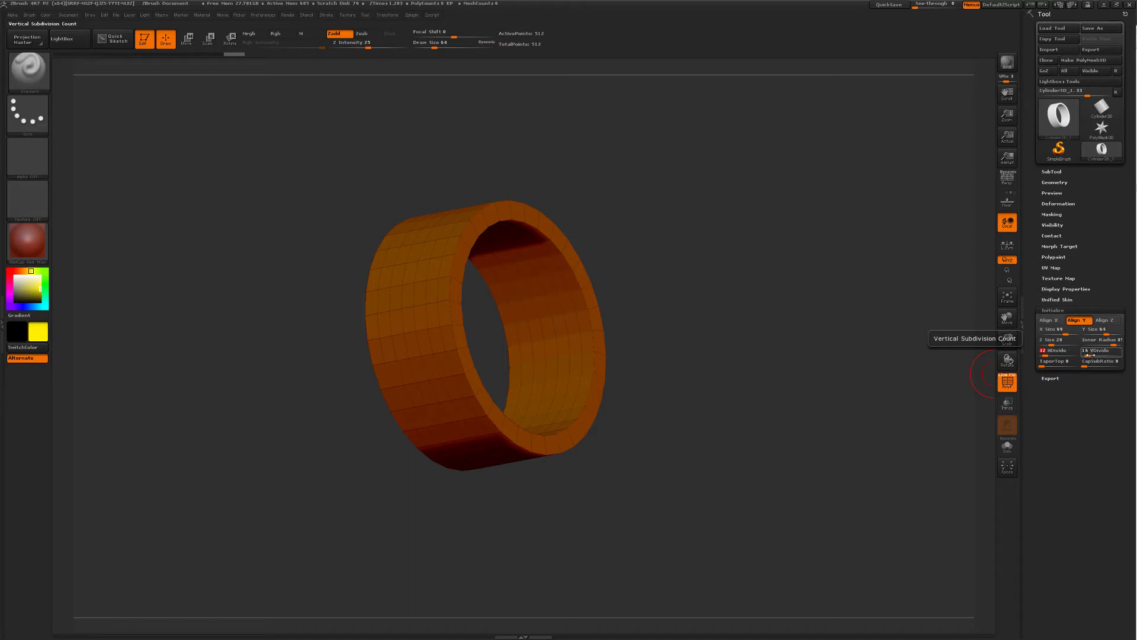
pyautogui.moveTo(1089, 355)
pyautogui.mouseDown()
pyautogui.moveTo(1099, 354)
pyautogui.moveTo(1055, 366)
pyautogui.mouseUp()
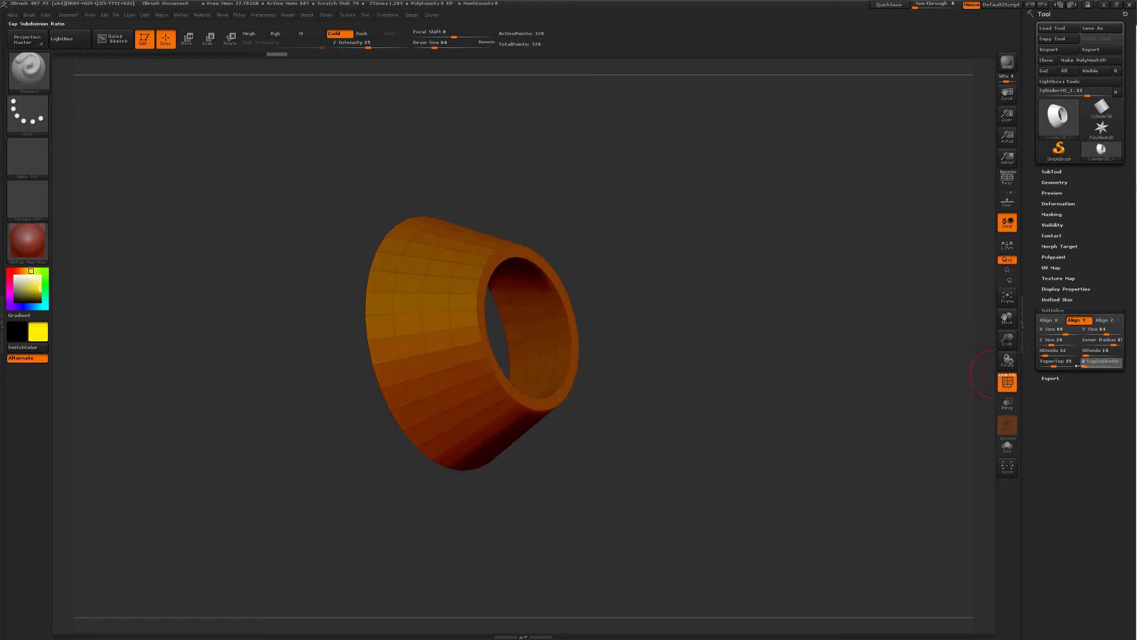
# Set CapSubRatio to 77, close the hole with Inner Radius 0, then CapSubRatio 100
pyautogui.moveTo(1077, 365); pyautogui.dragTo(1111, 364)
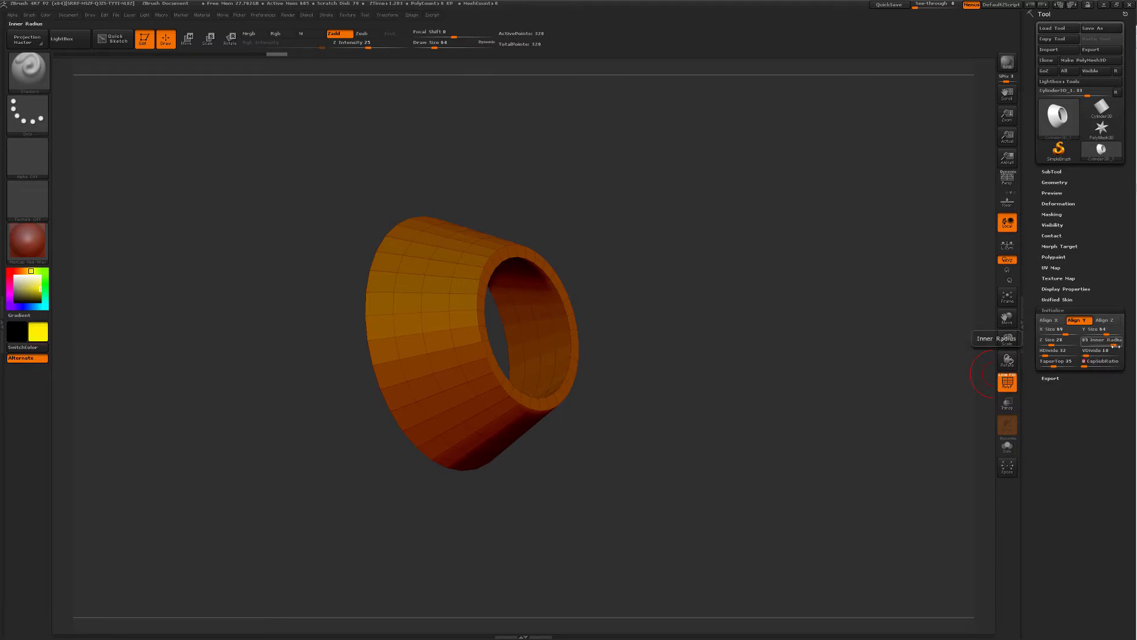
pyautogui.moveTo(1115, 346)
pyautogui.mouseDown()
pyautogui.moveTo(1080, 347)
pyautogui.moveTo(1102, 365)
pyautogui.mouseUp()
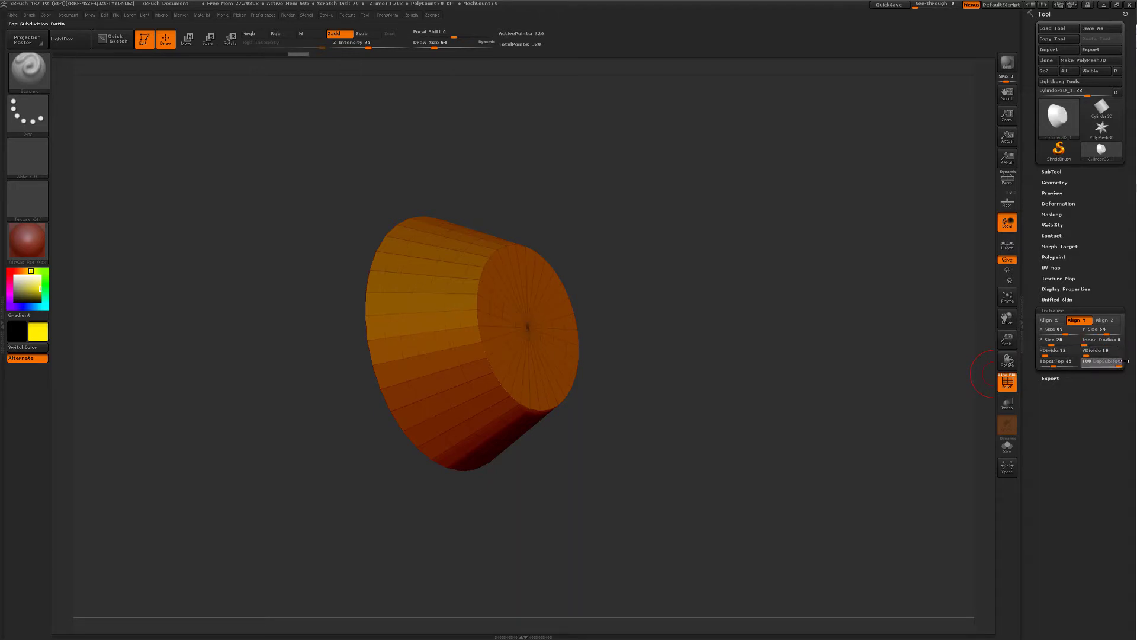
pyautogui.moveTo(1124, 360); pyautogui.dragTo(1122, 361)
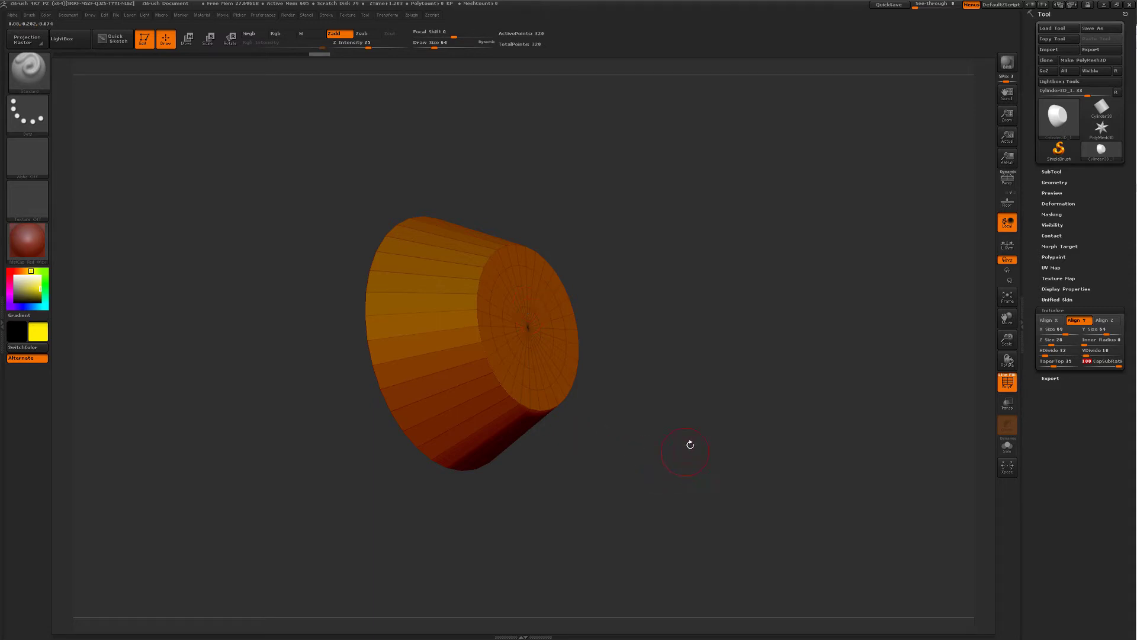
# Zoom in on the cylinder and fine-tune CapSubRatio down to 98, checking the caps
pyautogui.keyDown('alt'); pyautogui.moveTo(681, 421); pyautogui.dragTo(746, 436); pyautogui.keyUp('alt')
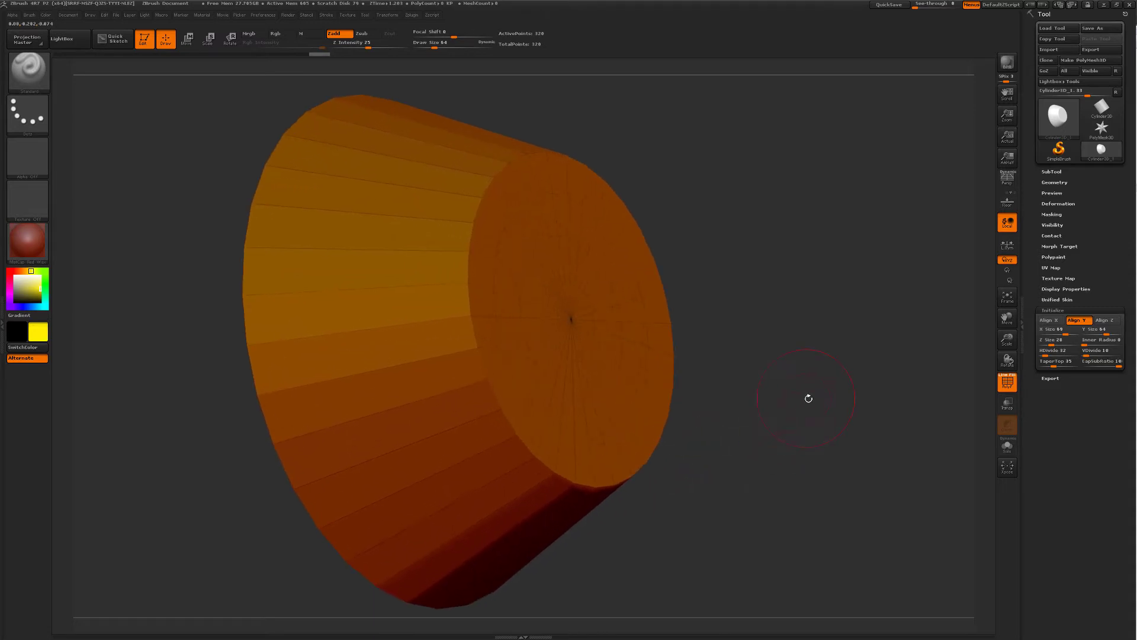
pyautogui.moveTo(807, 399); pyautogui.dragTo(841, 388)
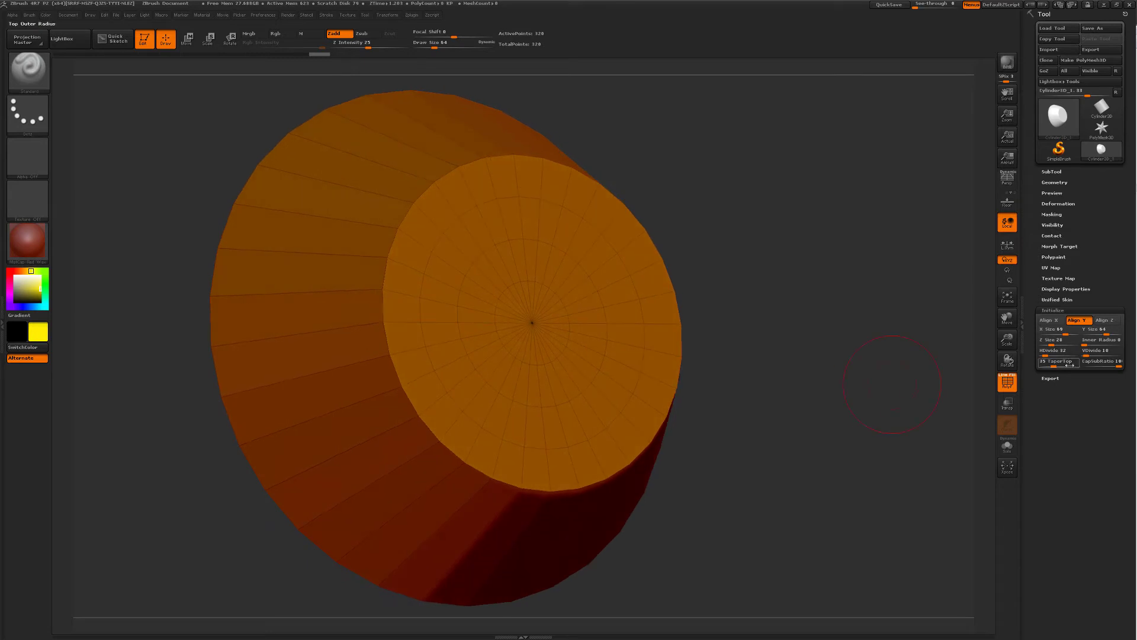
pyautogui.moveTo(1115, 365); pyautogui.dragTo(1102, 366)
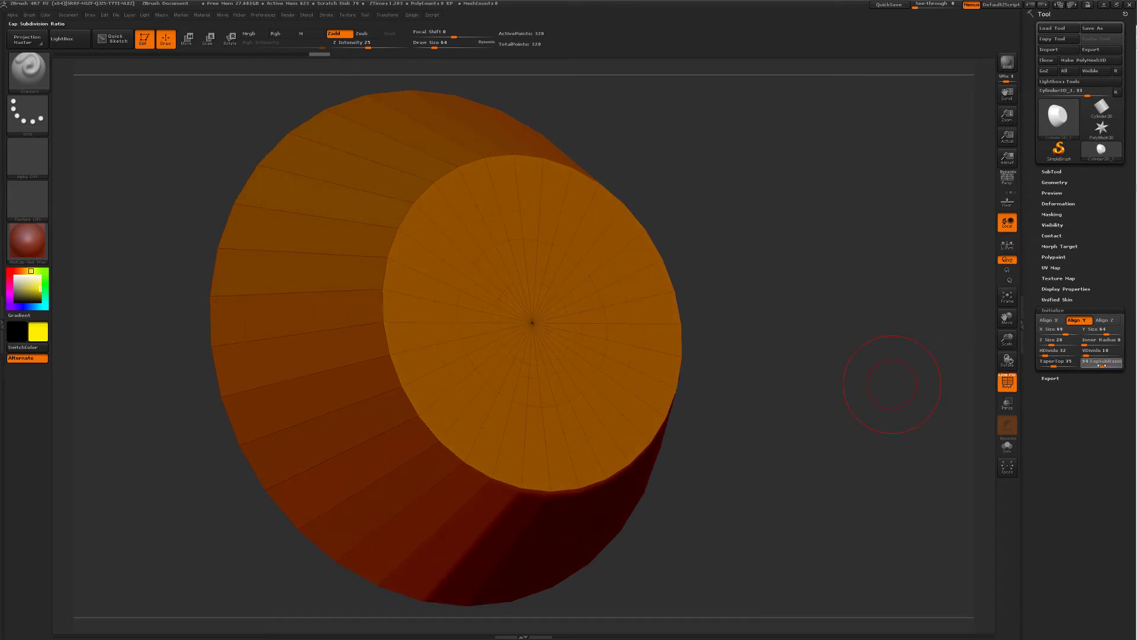
pyautogui.moveTo(706, 360); pyautogui.dragTo(817, 337)
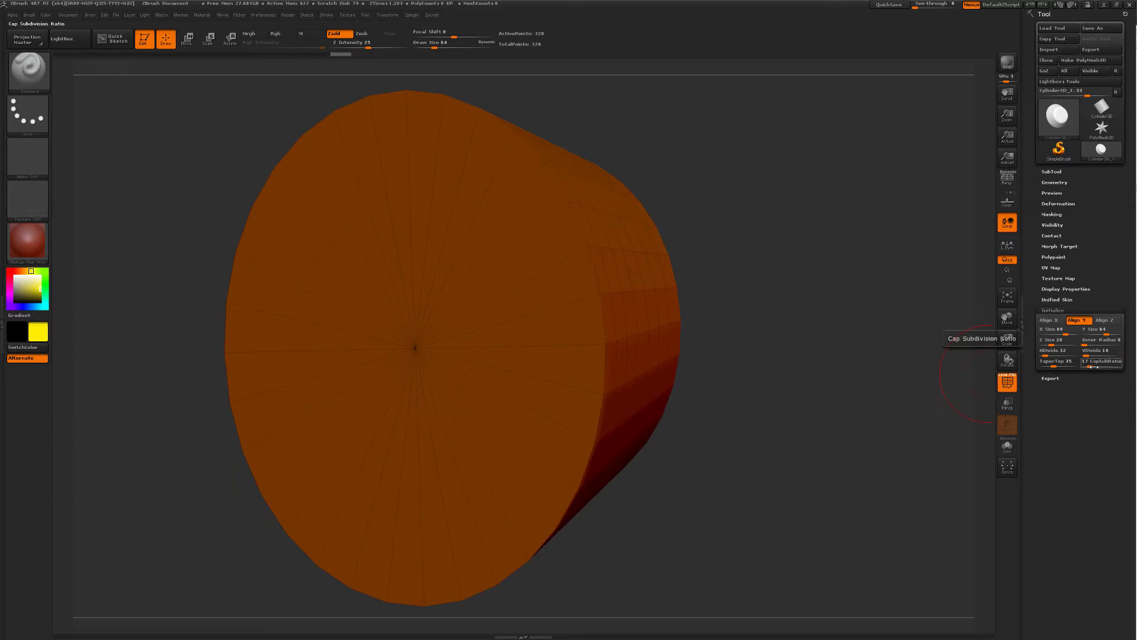
pyautogui.moveTo(1100, 370); pyautogui.dragTo(1100, 368)
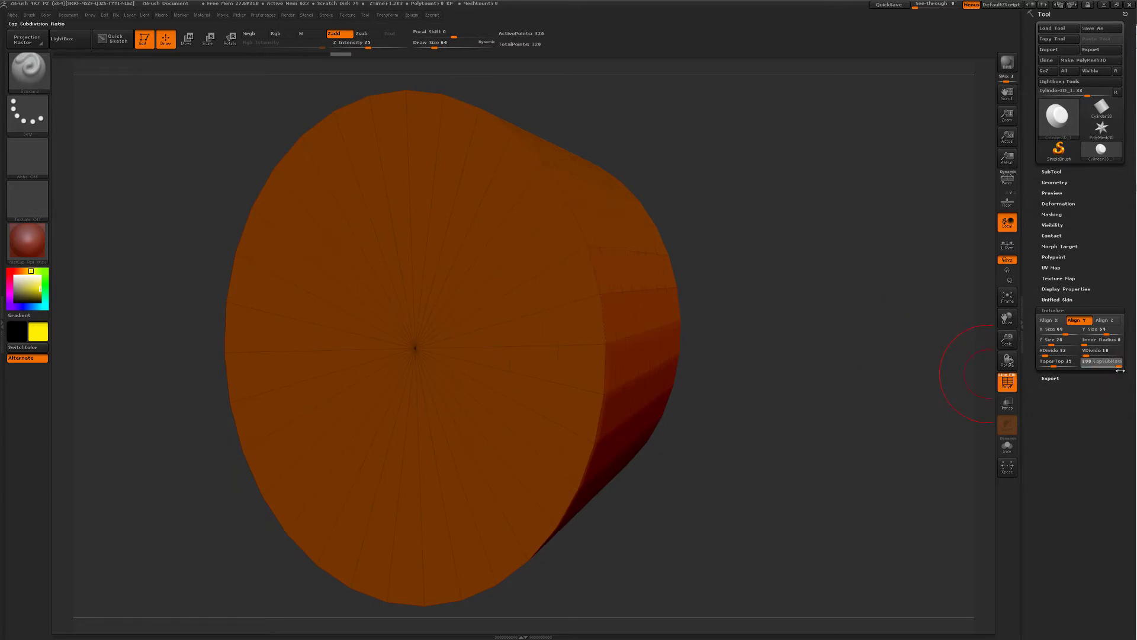
pyautogui.moveTo(807, 373)
pyautogui.mouseDown()
pyautogui.moveTo(762, 368)
pyautogui.moveTo(853, 338)
pyautogui.mouseUp()
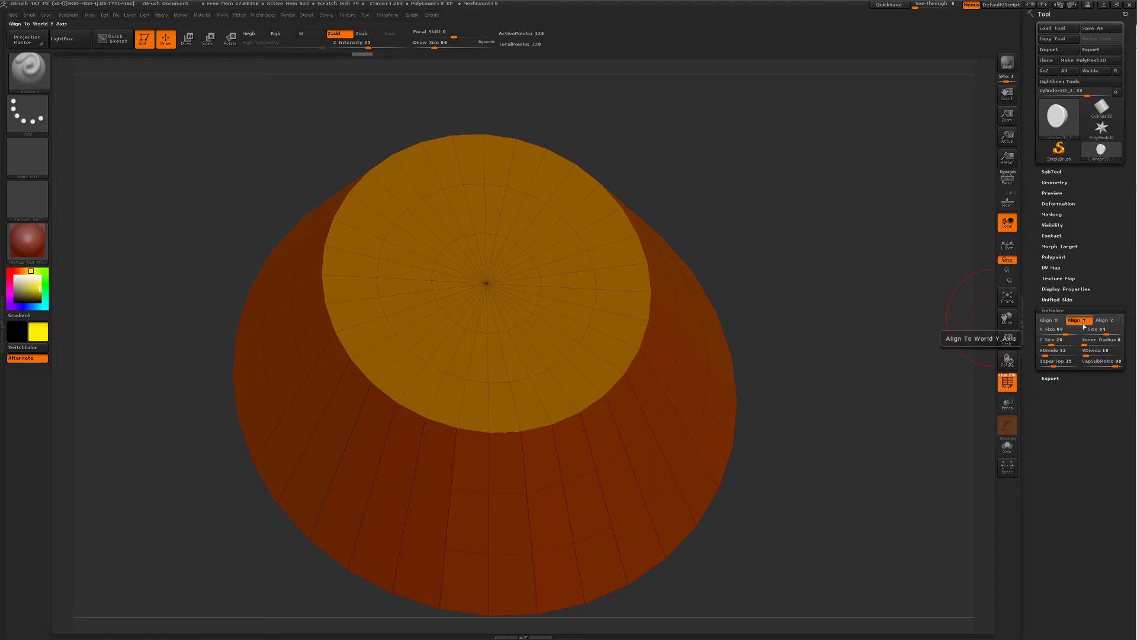
# Try Align X and Align Z, return the cylinder to Align Y, and turn on Floor
pyautogui.click(1049, 320)
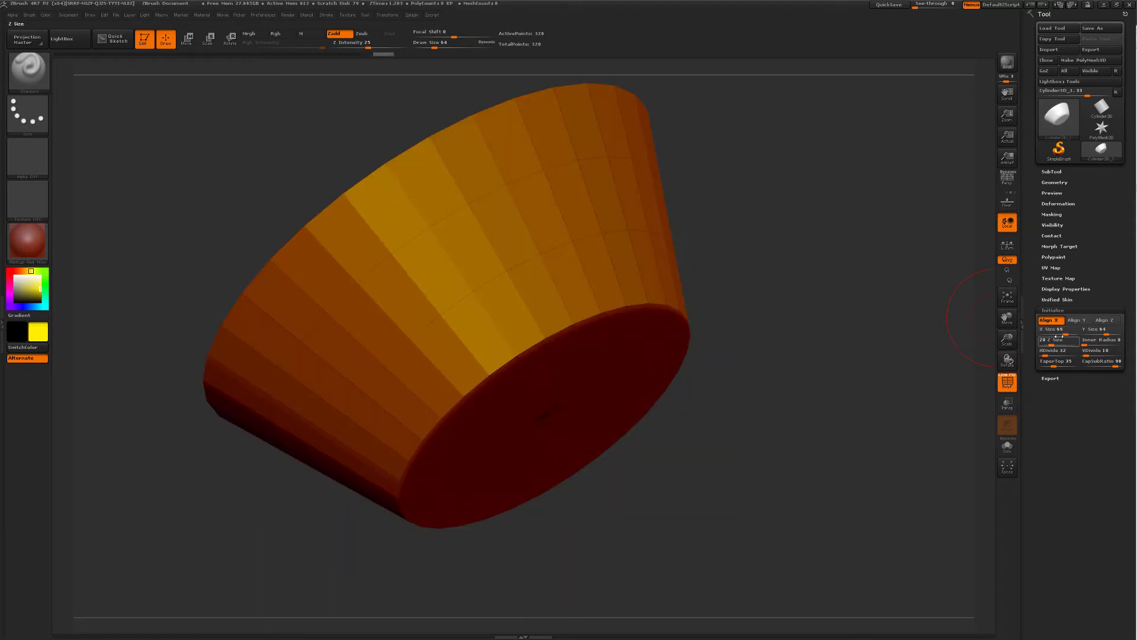
pyautogui.moveTo(861, 363)
pyautogui.mouseDown()
pyautogui.moveTo(844, 275)
pyautogui.moveTo(974, 319)
pyautogui.mouseUp()
pyautogui.click(1097, 323)
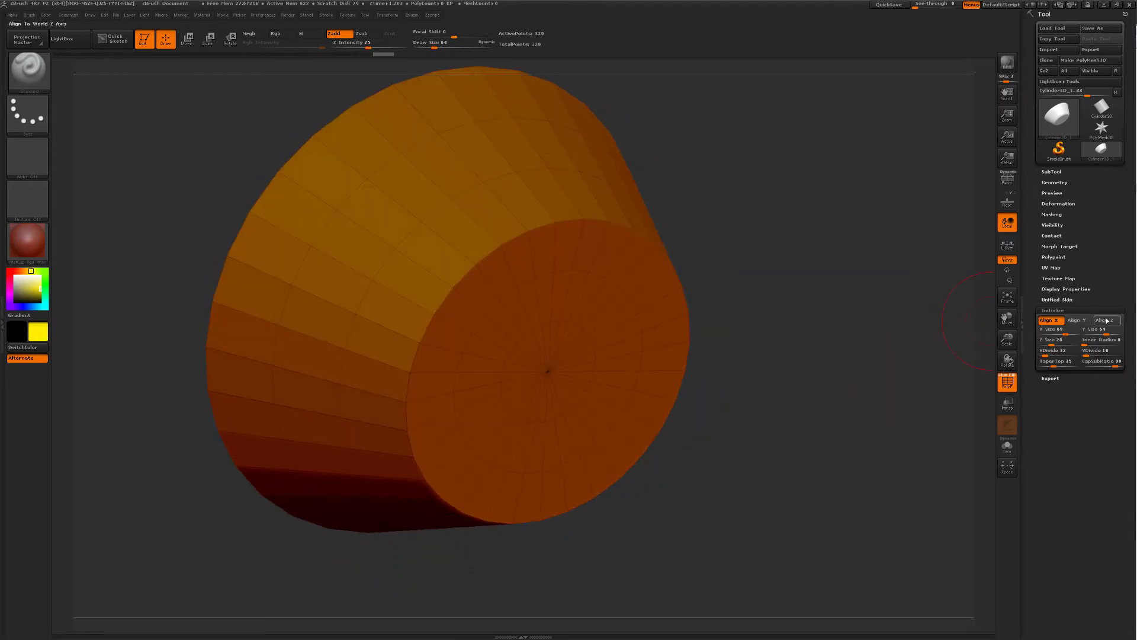
pyautogui.moveTo(912, 327); pyautogui.dragTo(1040, 325)
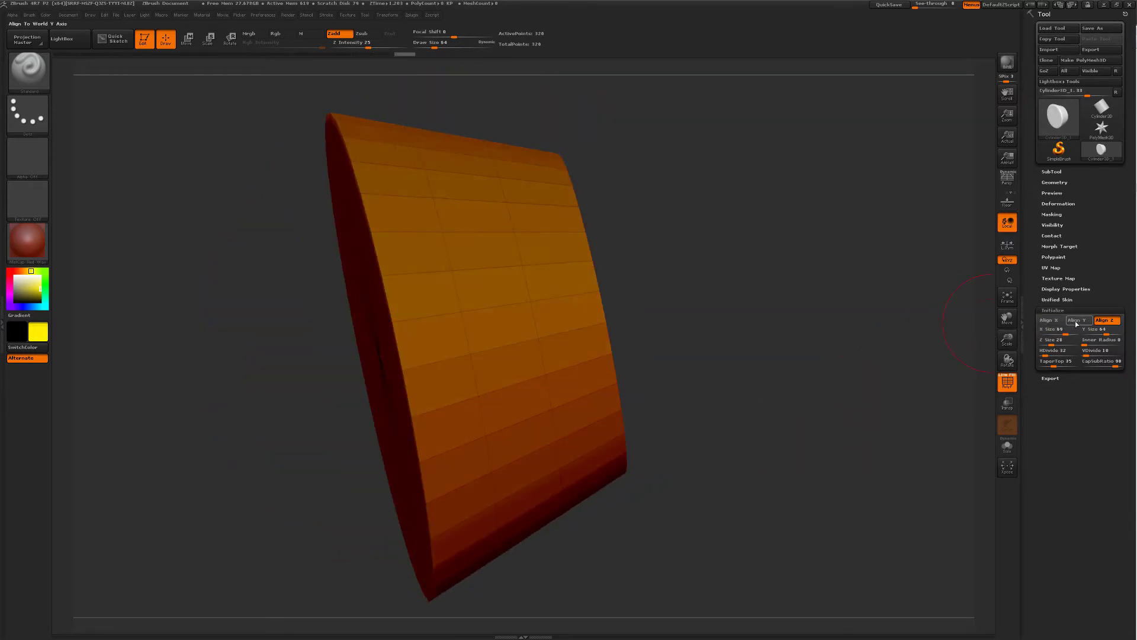
pyautogui.click(1078, 320)
pyautogui.moveTo(886, 344)
pyautogui.mouseDown()
pyautogui.moveTo(897, 340)
pyautogui.moveTo(900, 361)
pyautogui.mouseUp()
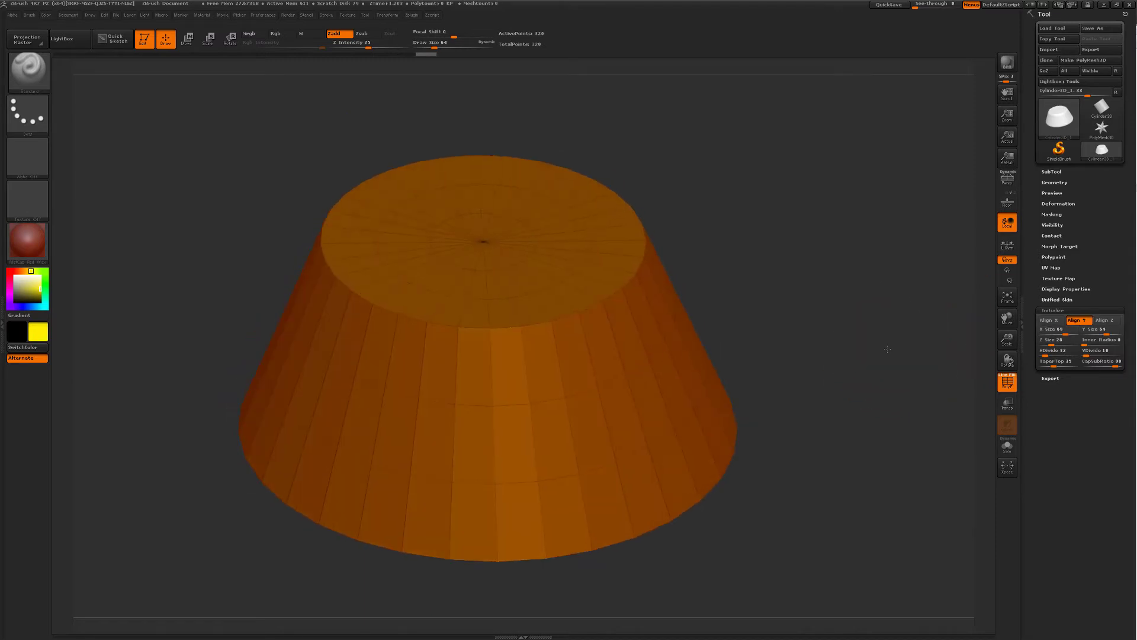
pyautogui.click(1007, 201)
pyautogui.moveTo(826, 289)
pyautogui.mouseDown()
pyautogui.moveTo(841, 278)
pyautogui.moveTo(838, 223)
pyautogui.moveTo(846, 272)
pyautogui.moveTo(851, 262)
pyautogui.moveTo(468, 213)
pyautogui.mouseUp()
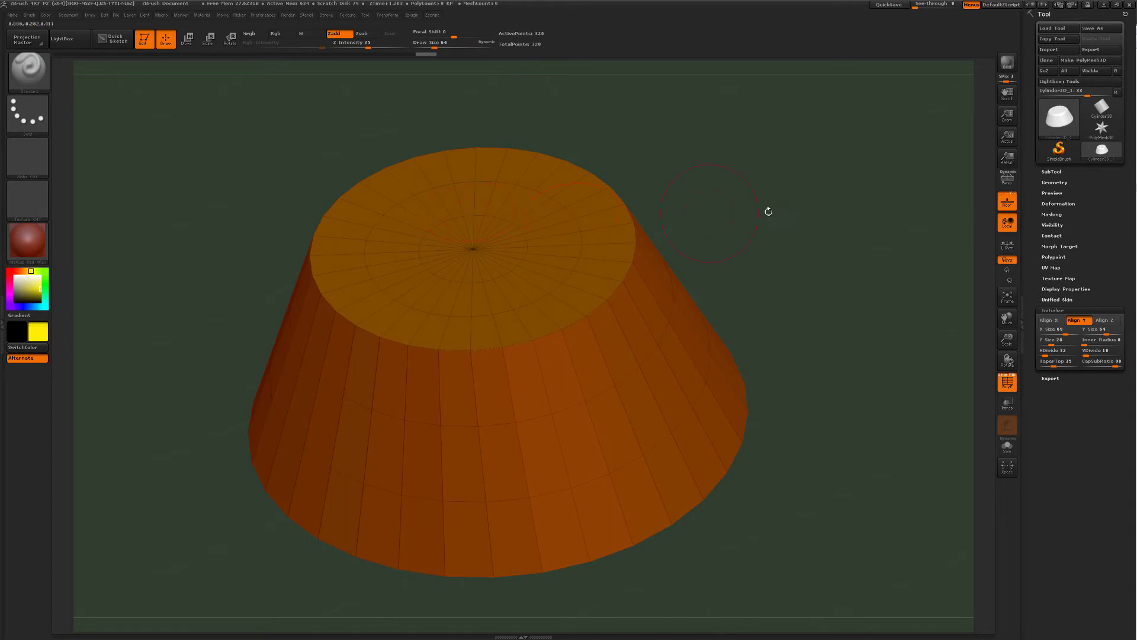
# Open Draw > Modifiers and set Grid In BPR to 3 Axis
pyautogui.moveTo(827, 202); pyautogui.dragTo(769, 202)
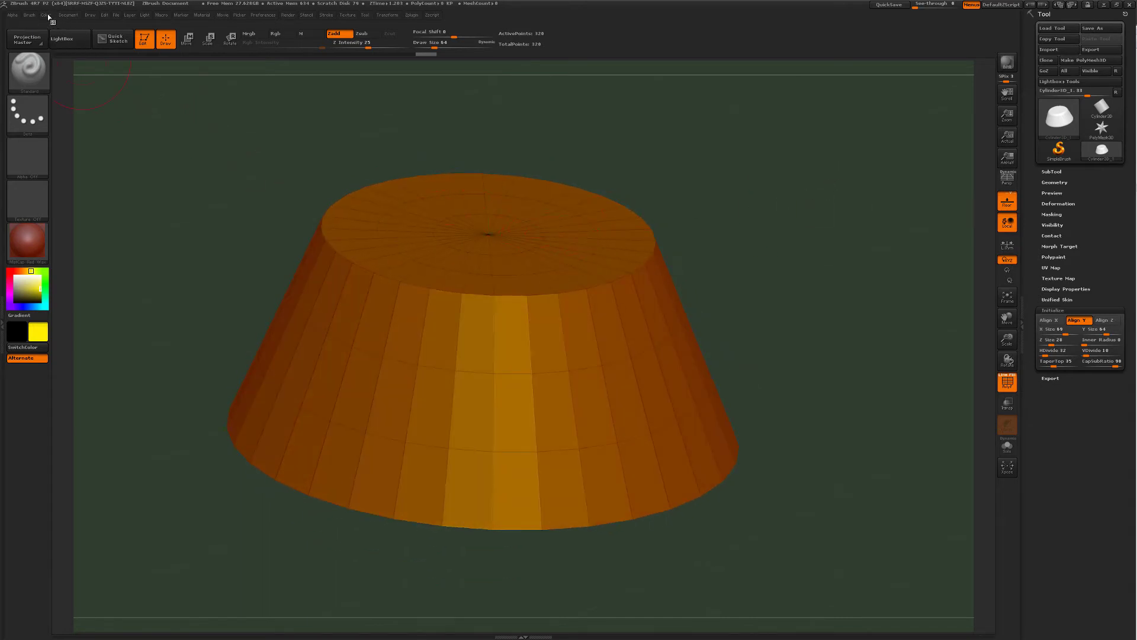
pyautogui.click(94, 16)
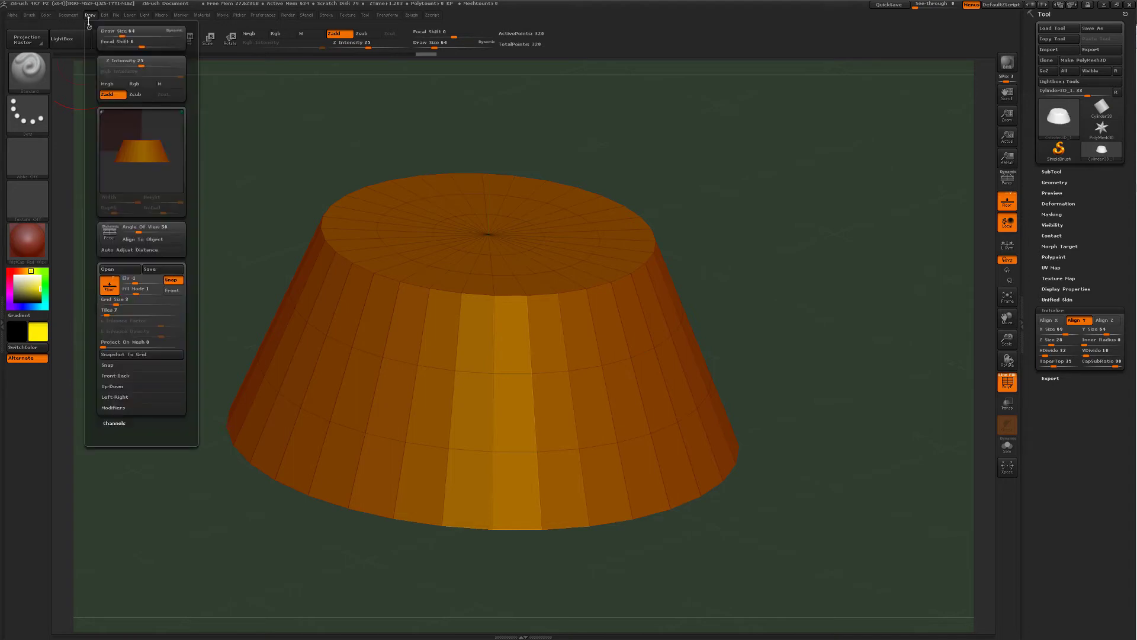
pyautogui.click(121, 409)
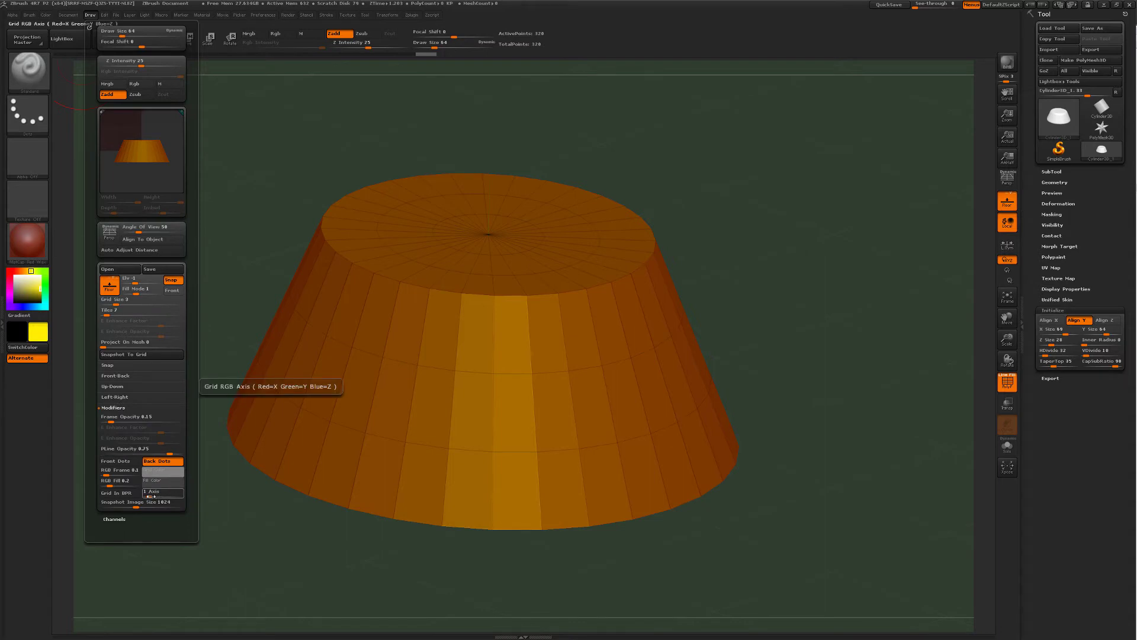
pyautogui.moveTo(149, 496); pyautogui.dragTo(155, 496)
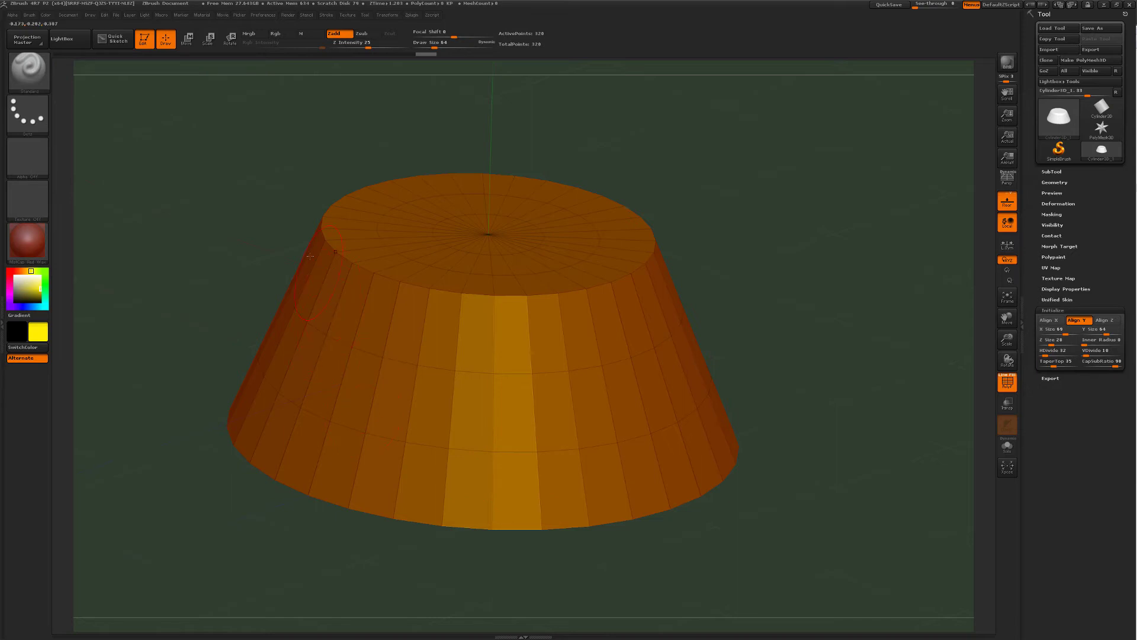
pyautogui.moveTo(799, 347)
pyautogui.mouseDown()
pyautogui.moveTo(805, 312)
pyautogui.moveTo(233, 95)
pyautogui.mouseUp()
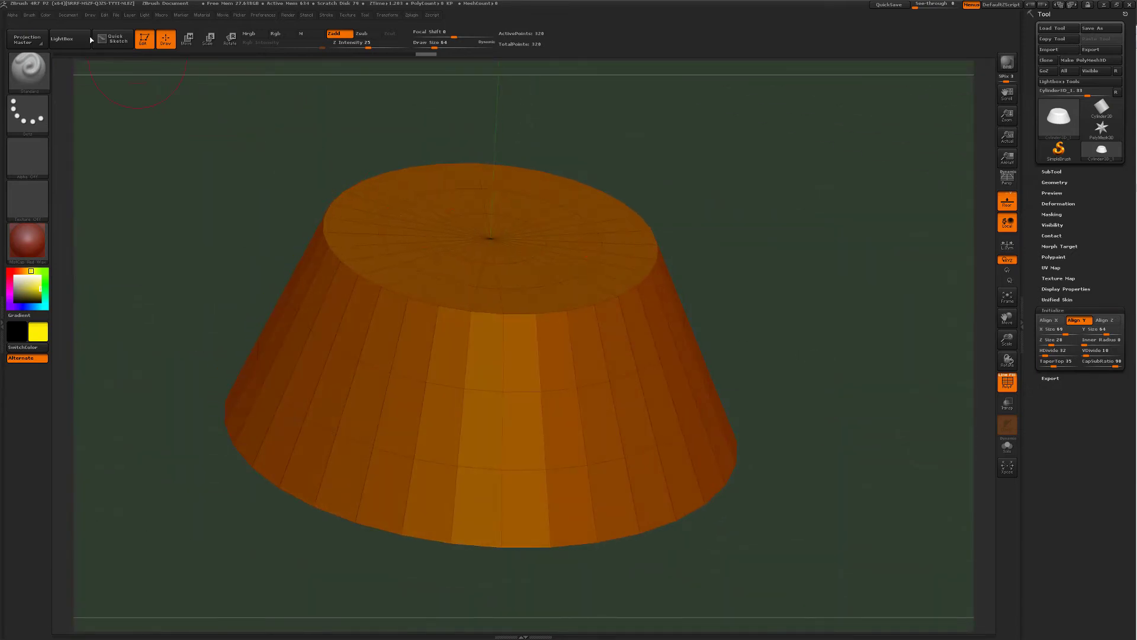
# Set the floor's RGB Fill to 0.2
pyautogui.click(90, 16)
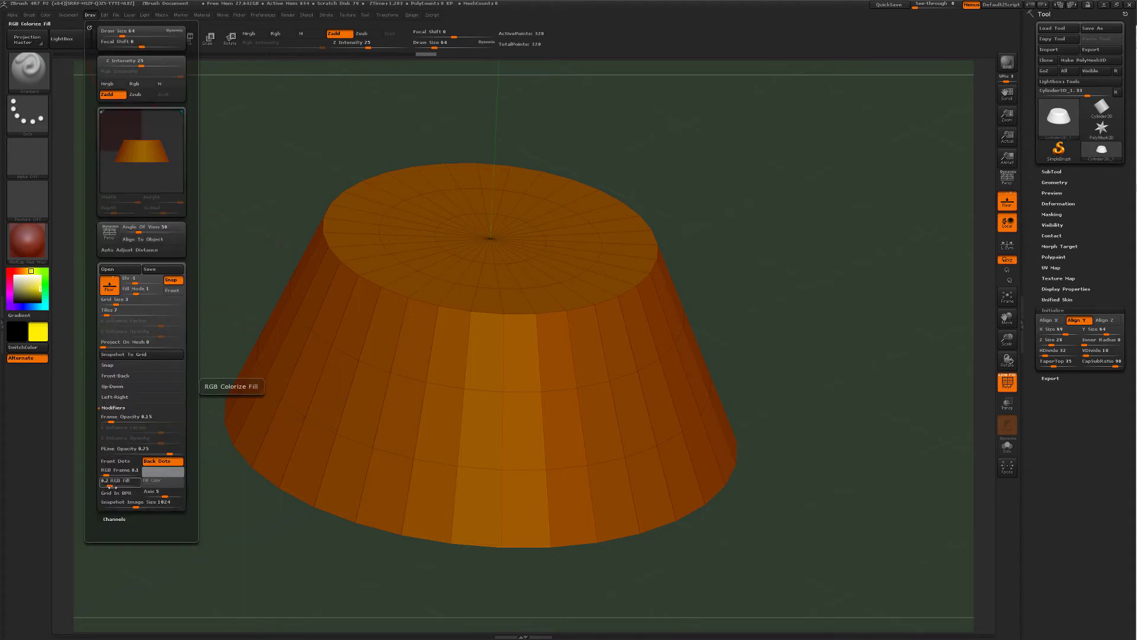
pyautogui.moveTo(110, 485)
pyautogui.mouseDown()
pyautogui.moveTo(133, 486)
pyautogui.moveTo(115, 486)
pyautogui.mouseUp()
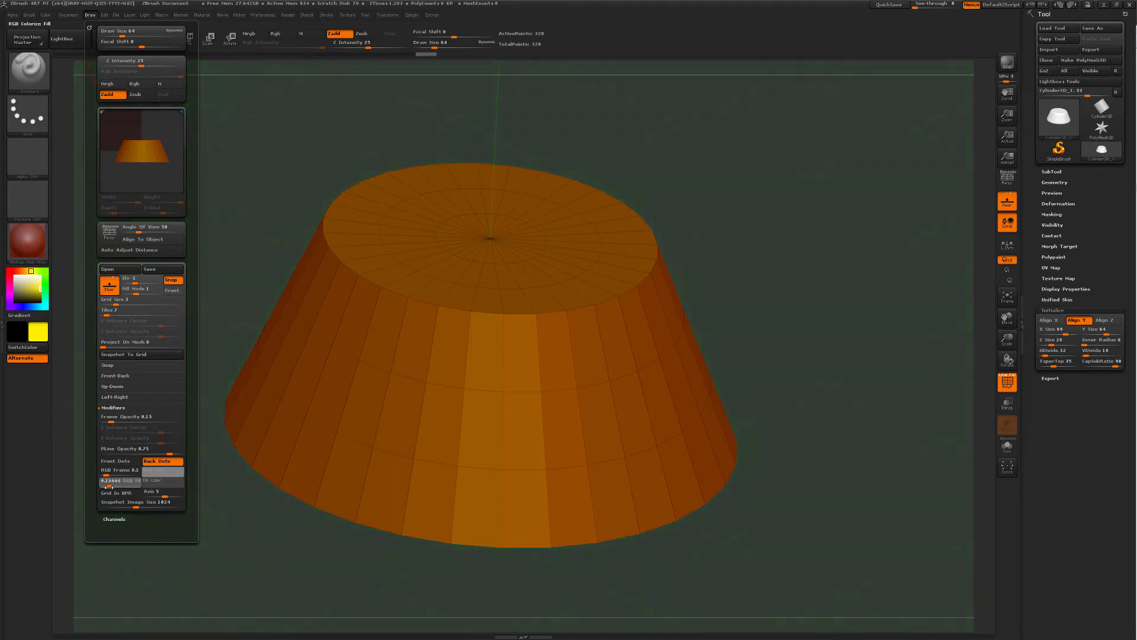
pyautogui.moveTo(107, 486); pyautogui.dragTo(103, 482)
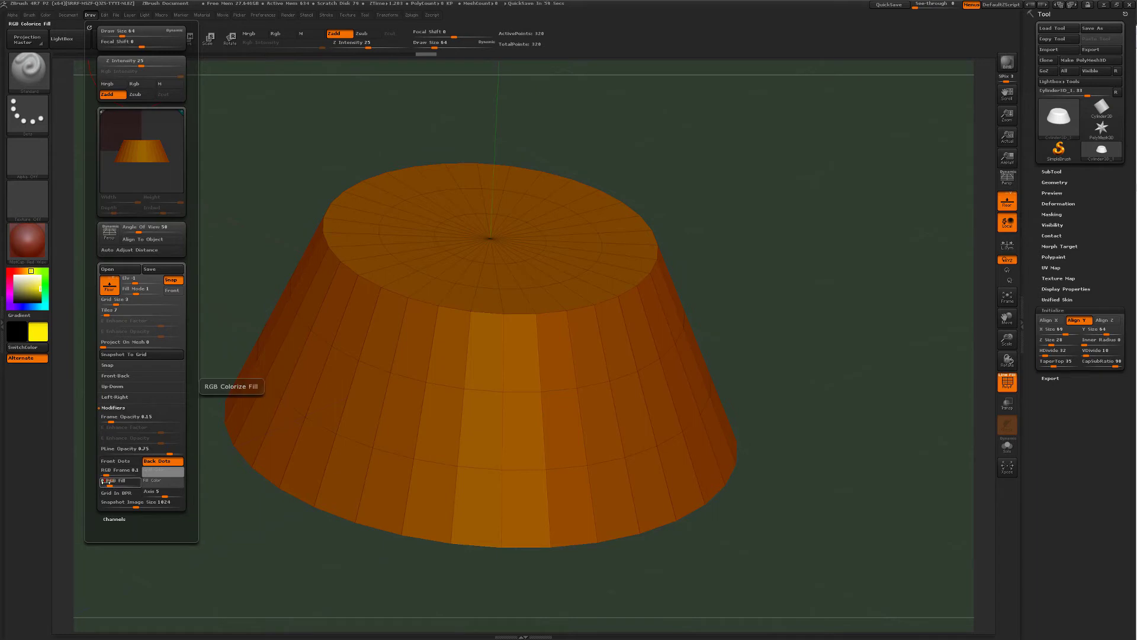
pyautogui.write('0.2')
pyautogui.press('Return')
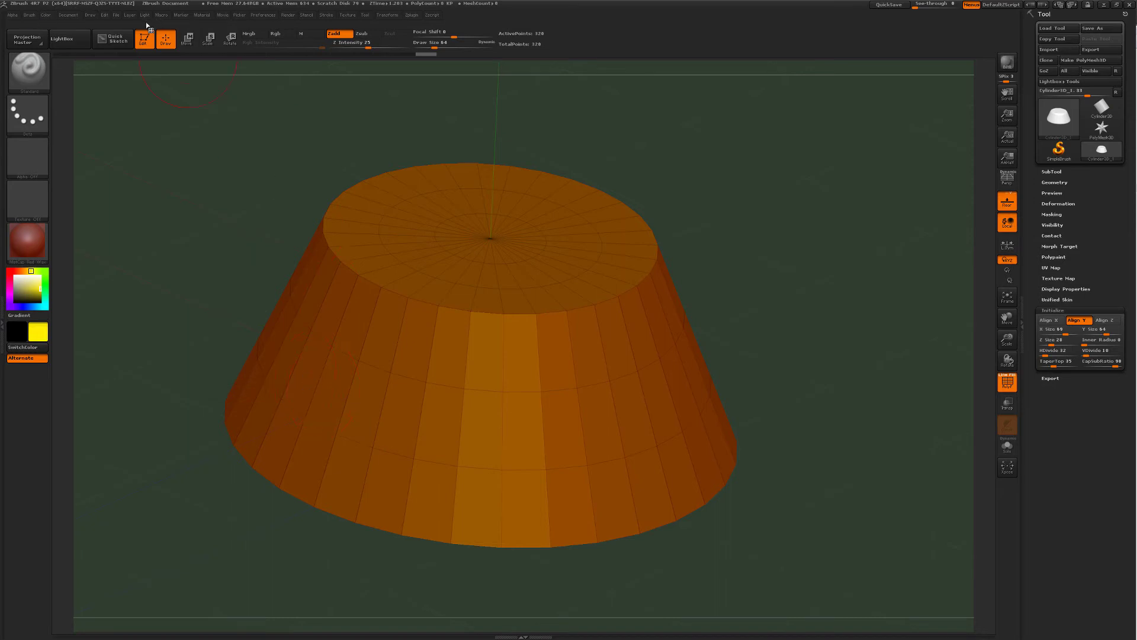
# Change the floor Fill Mode and raise grid Frame Opacity to about 0.25
pyautogui.click(91, 17)
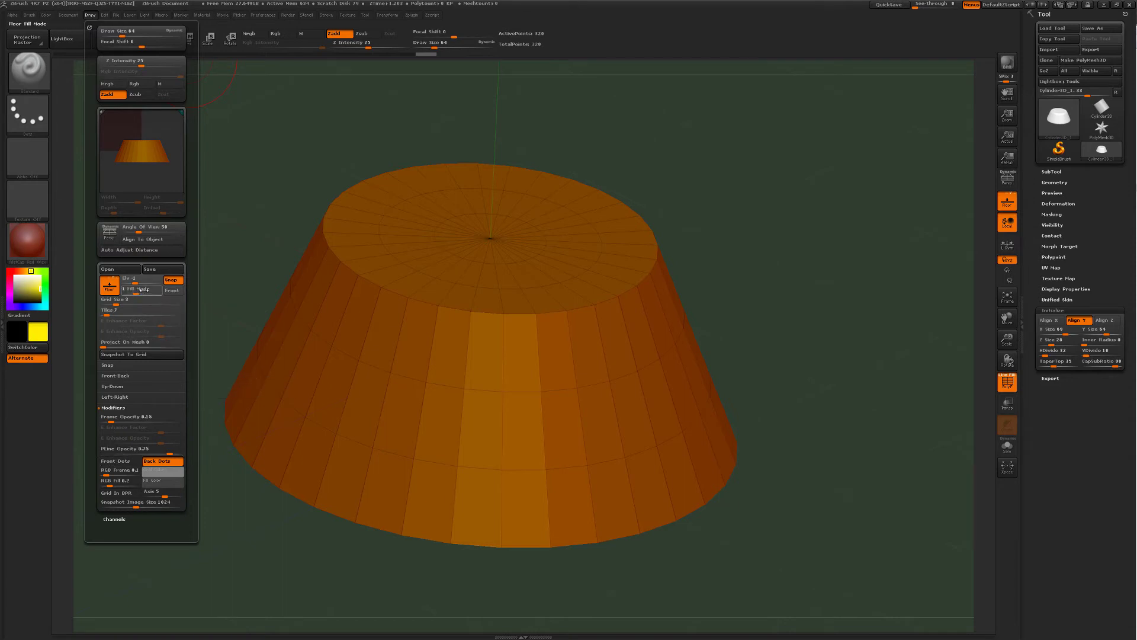
pyautogui.moveTo(142, 294); pyautogui.dragTo(147, 294)
pyautogui.moveTo(169, 296); pyautogui.dragTo(139, 294)
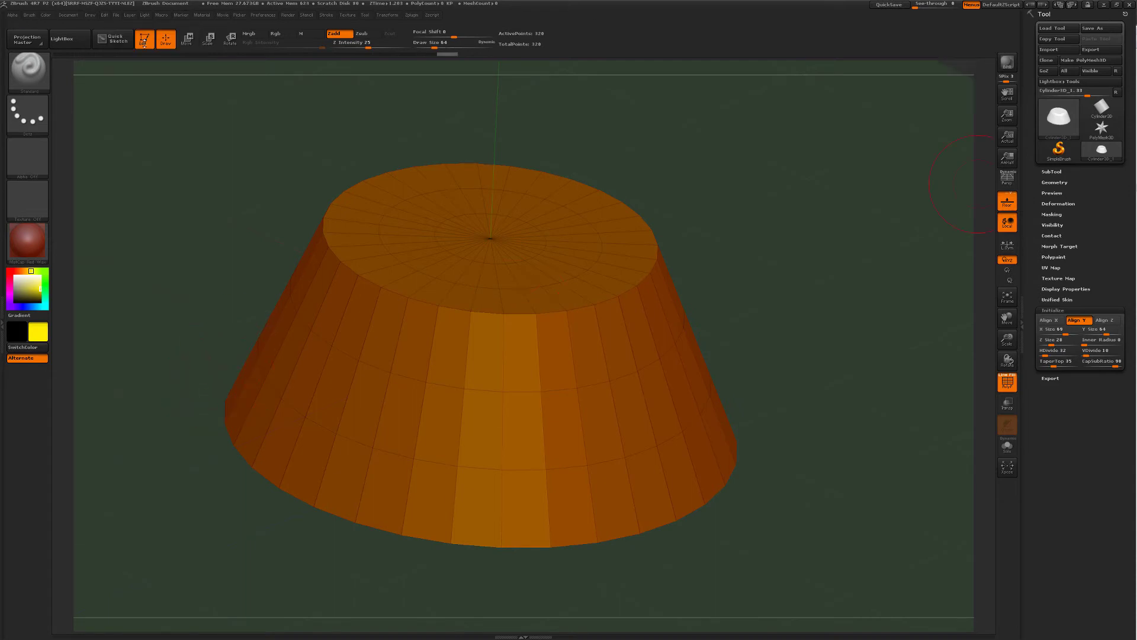
pyautogui.click(90, 13)
pyautogui.click(92, 16)
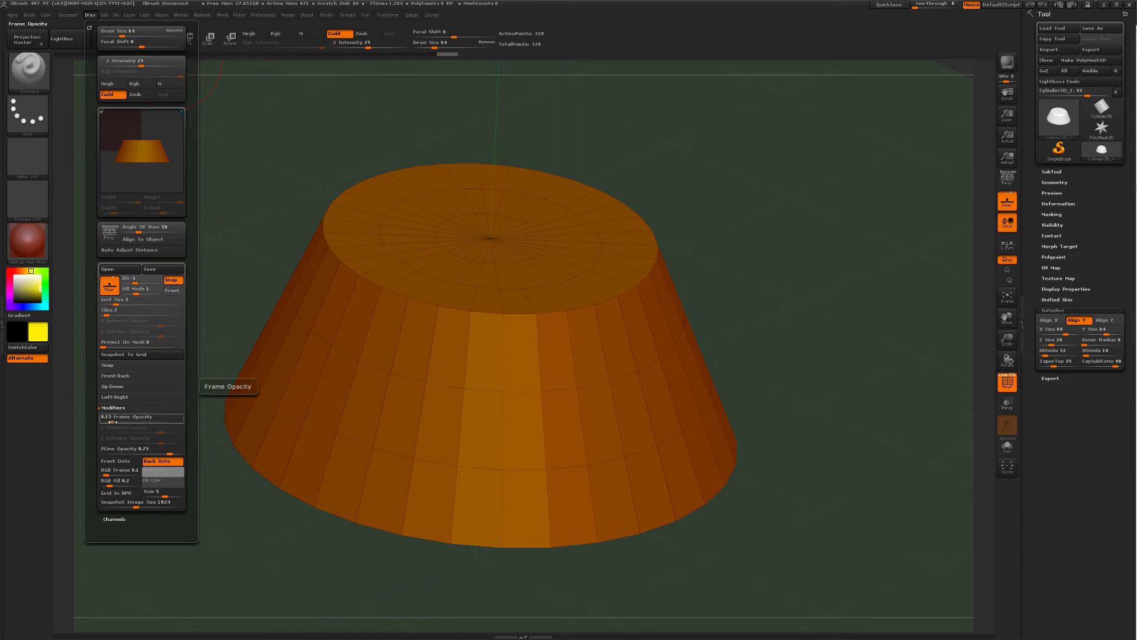
pyautogui.moveTo(114, 421); pyautogui.dragTo(120, 421)
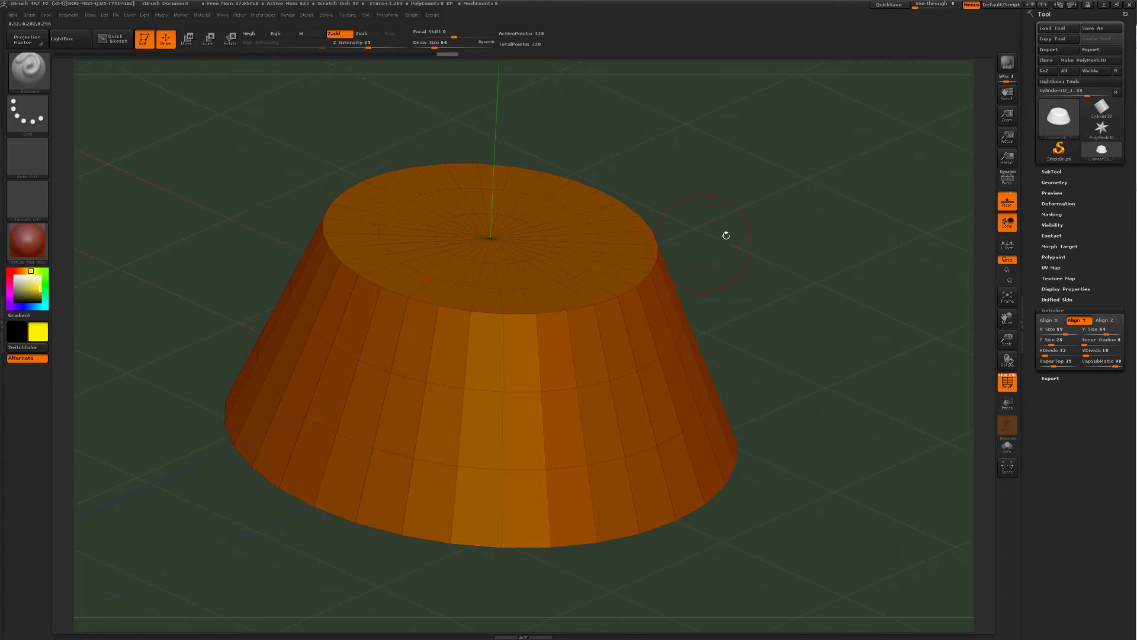
pyautogui.moveTo(723, 234)
pyautogui.mouseDown()
pyautogui.moveTo(781, 229)
pyautogui.moveTo(495, 168)
pyautogui.mouseUp()
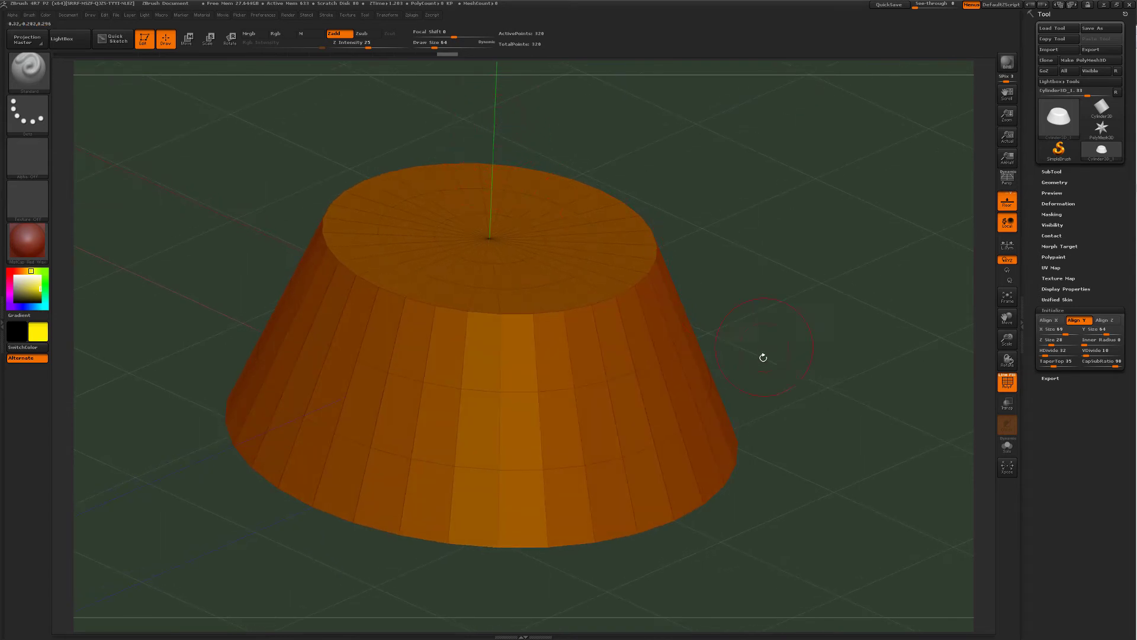
pyautogui.moveTo(762, 356)
pyautogui.mouseDown()
pyautogui.moveTo(818, 348)
pyautogui.moveTo(813, 279)
pyautogui.mouseUp()
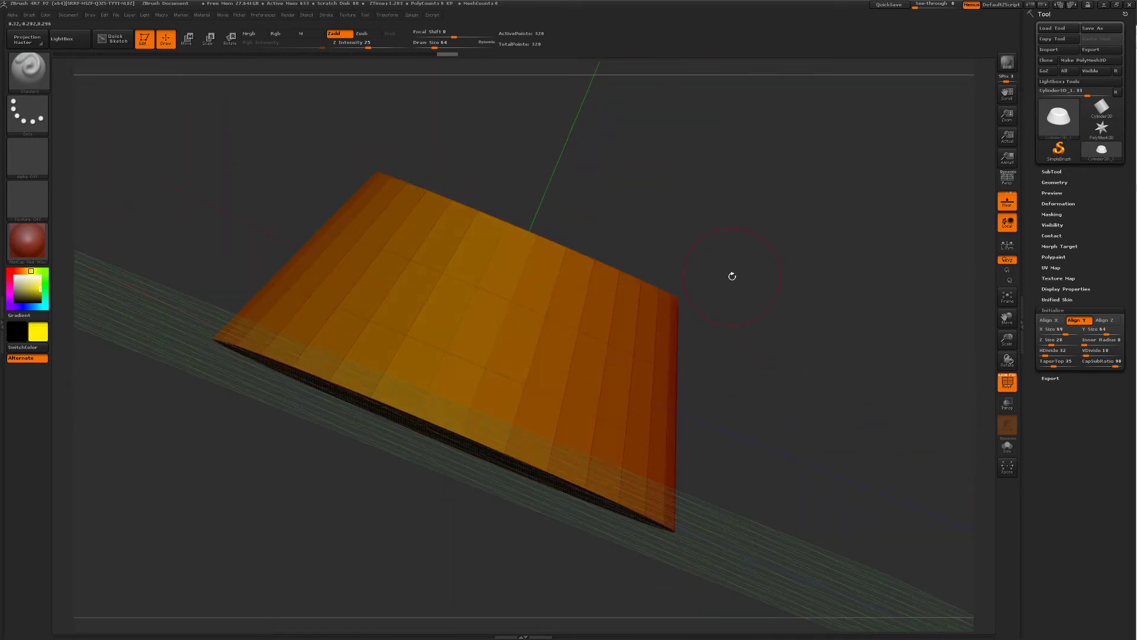
pyautogui.moveTo(845, 274); pyautogui.dragTo(839, 314)
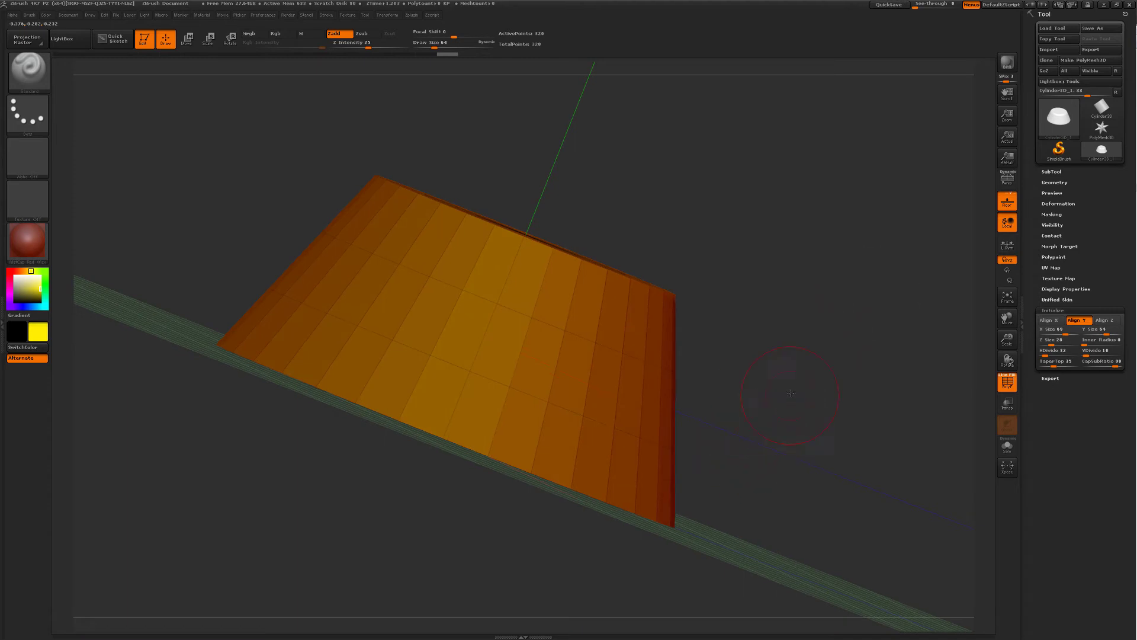
pyautogui.moveTo(790, 393); pyautogui.dragTo(764, 436)
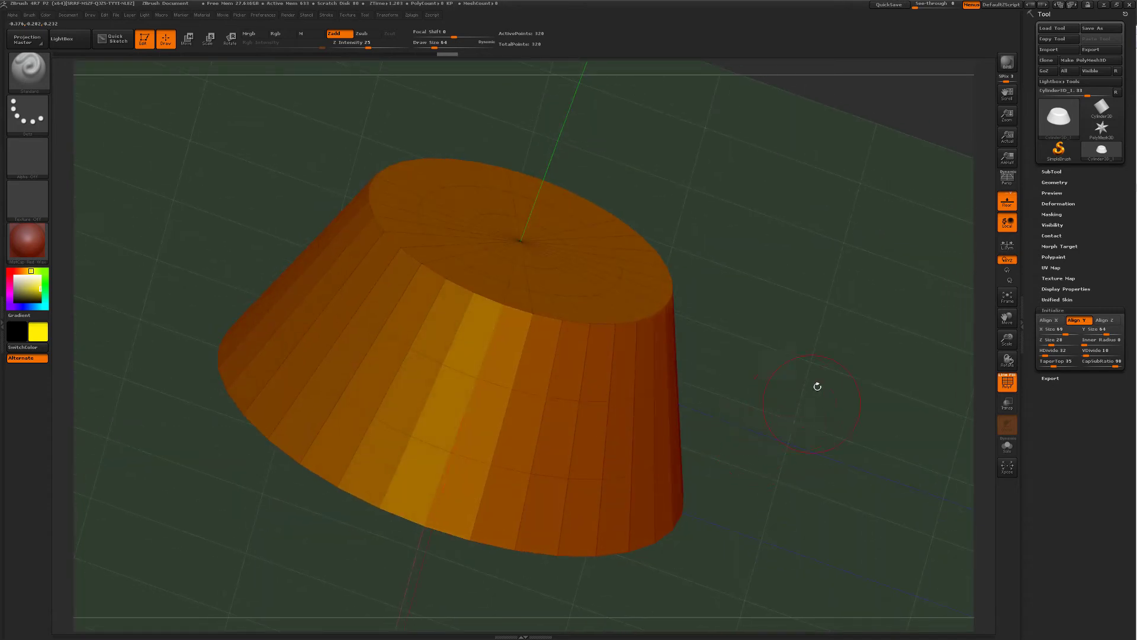
pyautogui.moveTo(930, 118); pyautogui.dragTo(925, 187)
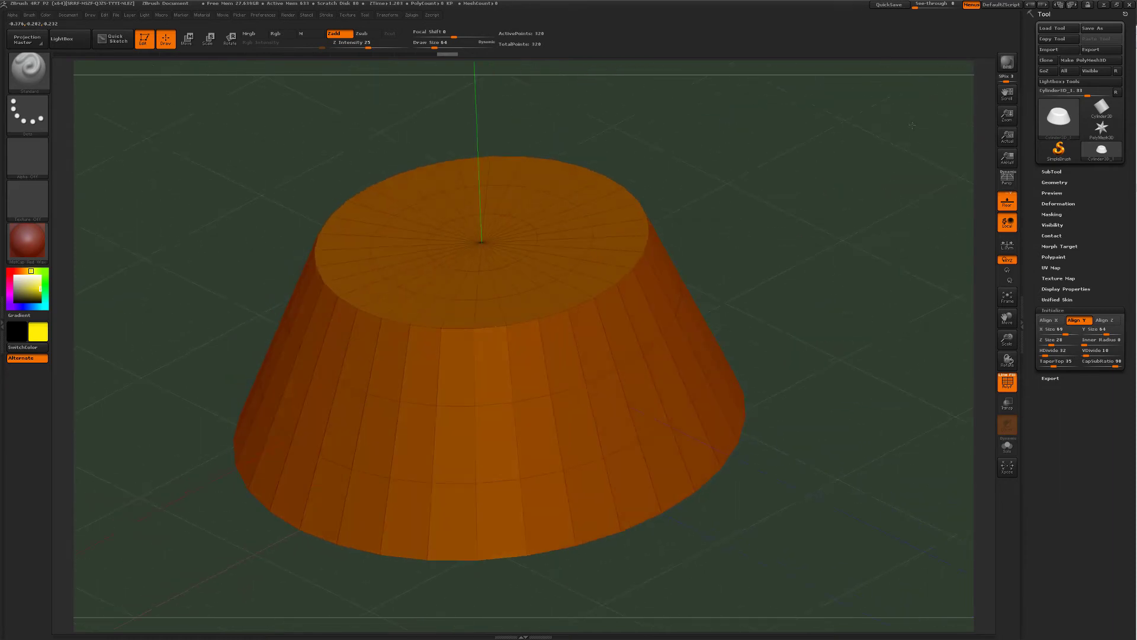
# Cycle the cylinder through Align X, Y and Z, back to Y, then open the tool picker
pyautogui.click(1048, 320)
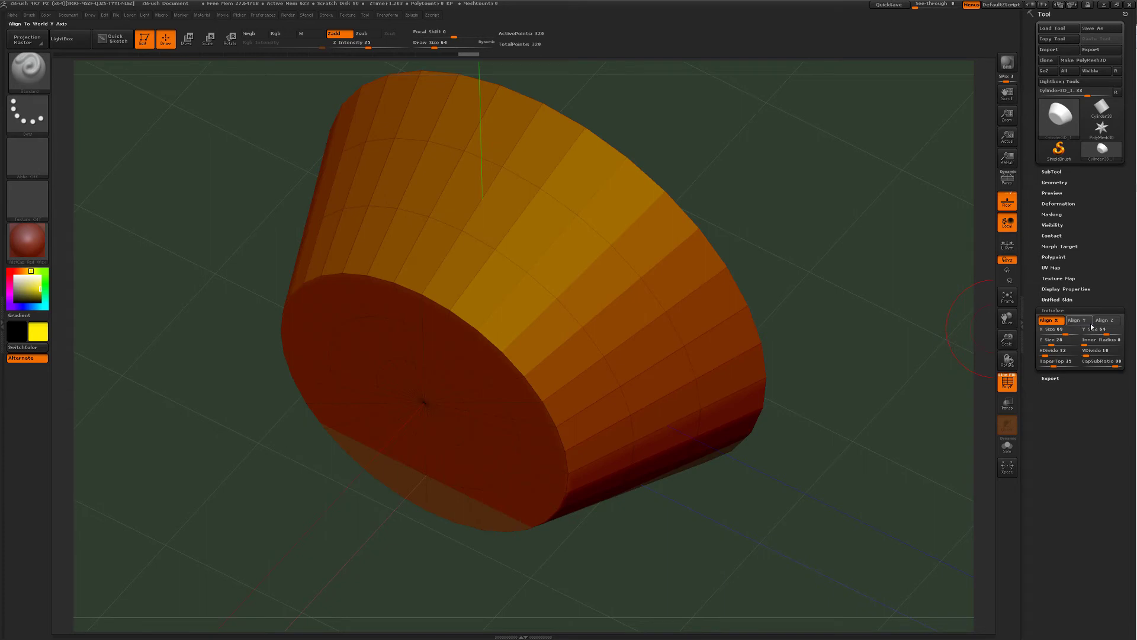
pyautogui.click(1082, 320)
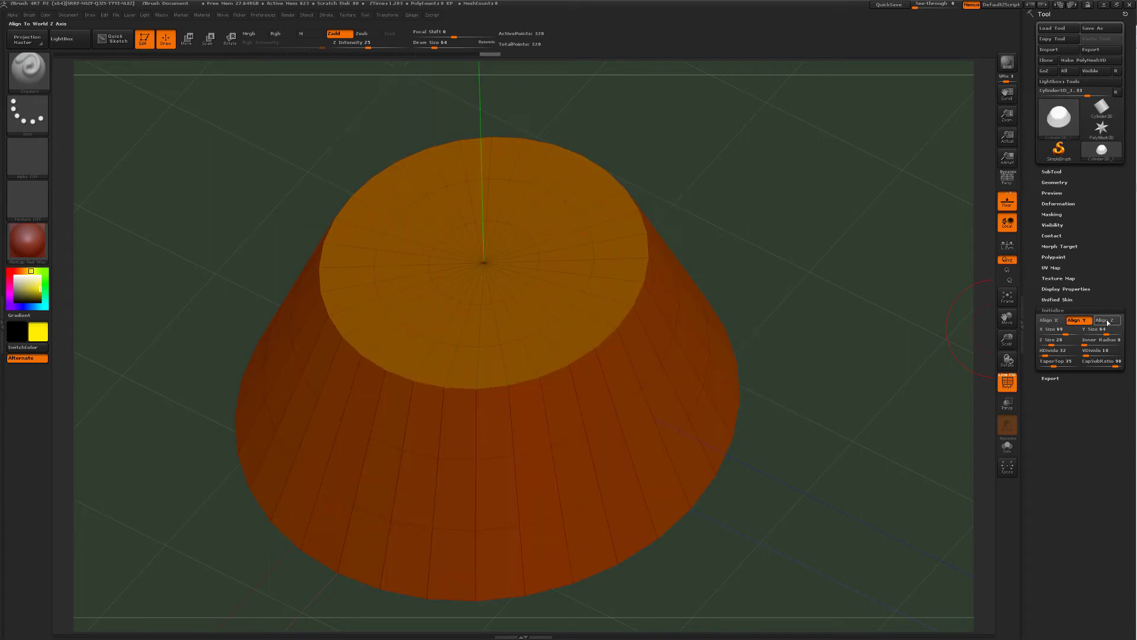
pyautogui.click(1106, 320)
pyautogui.click(1048, 320)
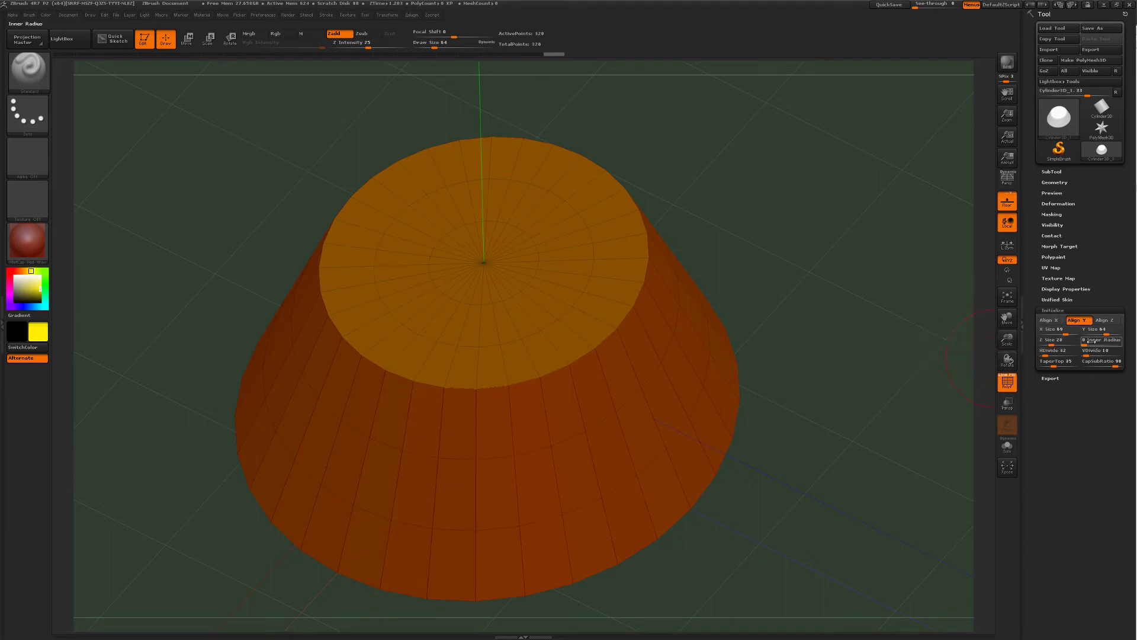
pyautogui.click(1048, 121)
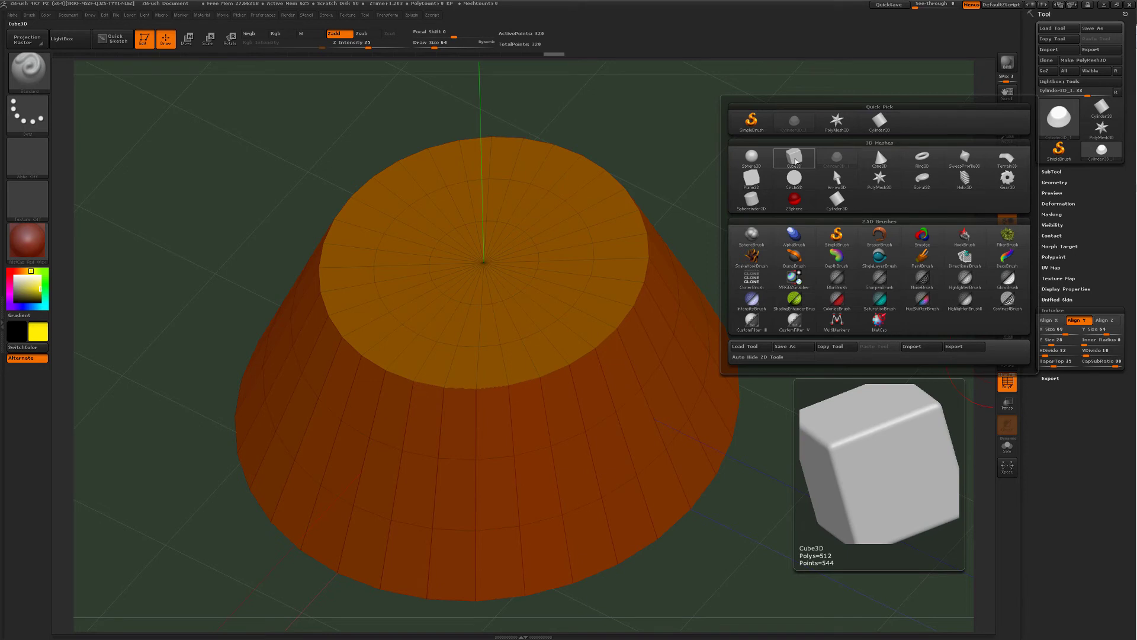
# Swap the cylinder for Cube3D, then Ring3D, and finally SweepProfile3D
pyautogui.click(796, 160)
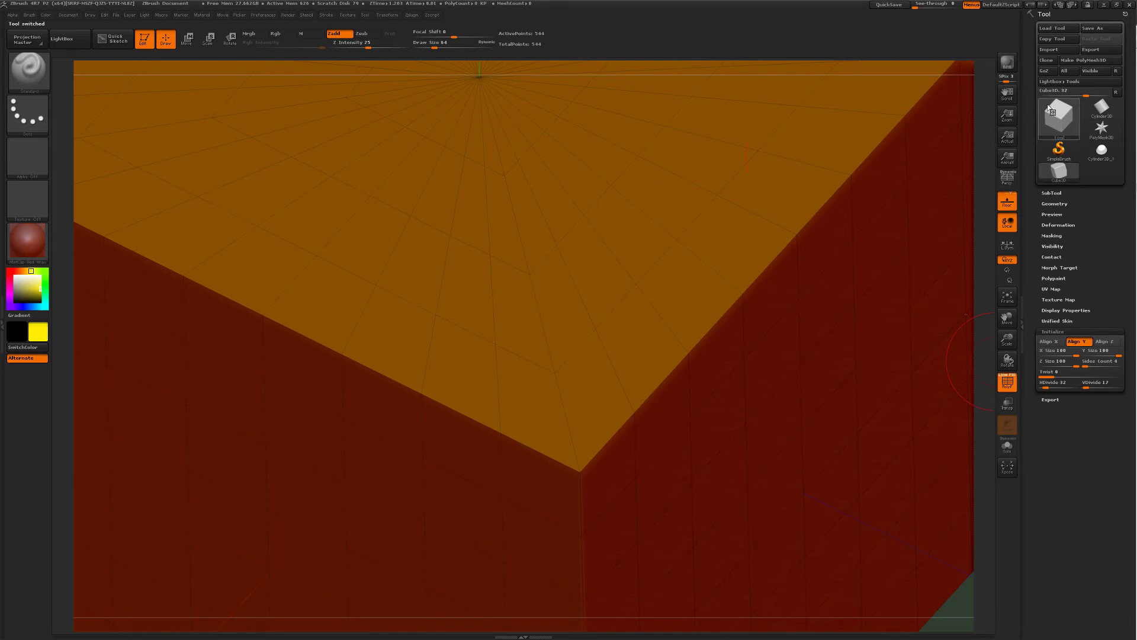
pyautogui.click(1058, 115)
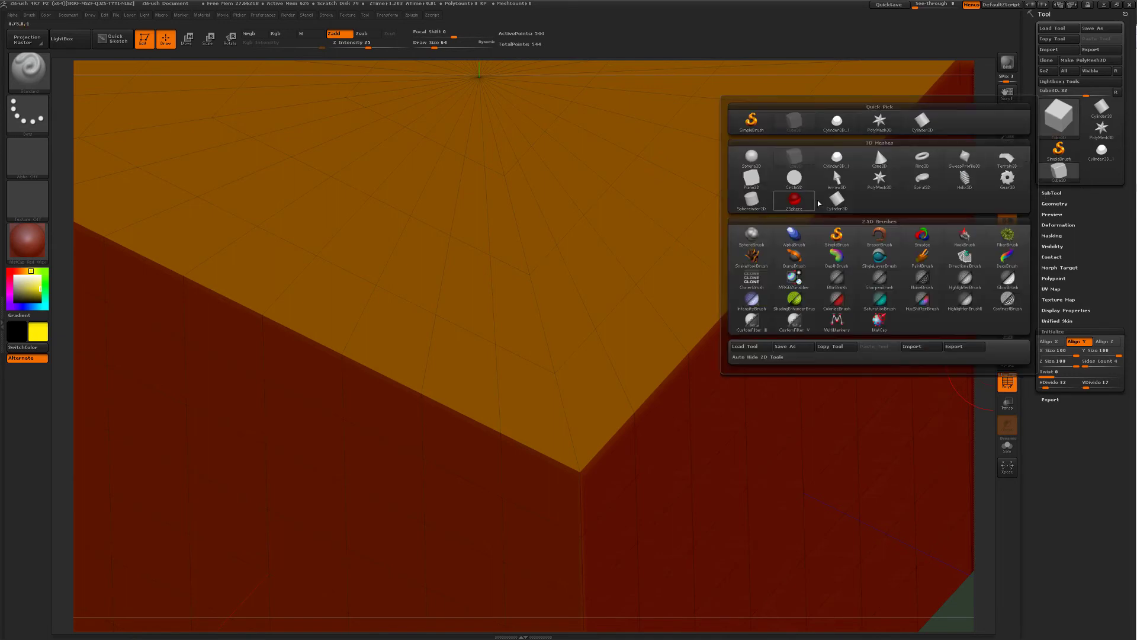
pyautogui.click(925, 159)
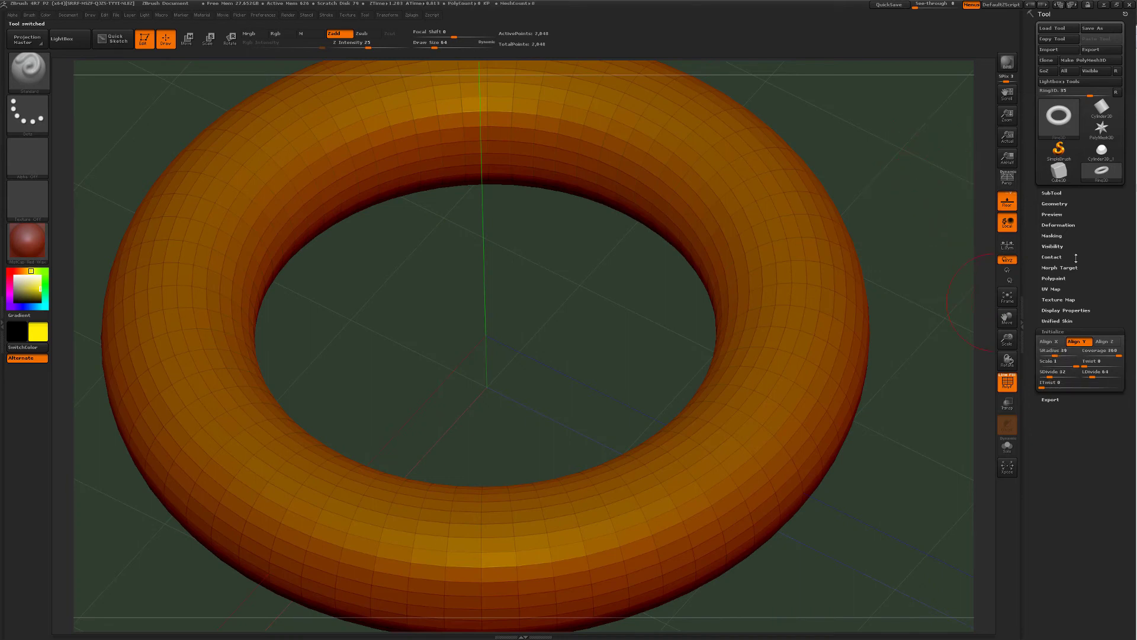
pyautogui.click(1059, 116)
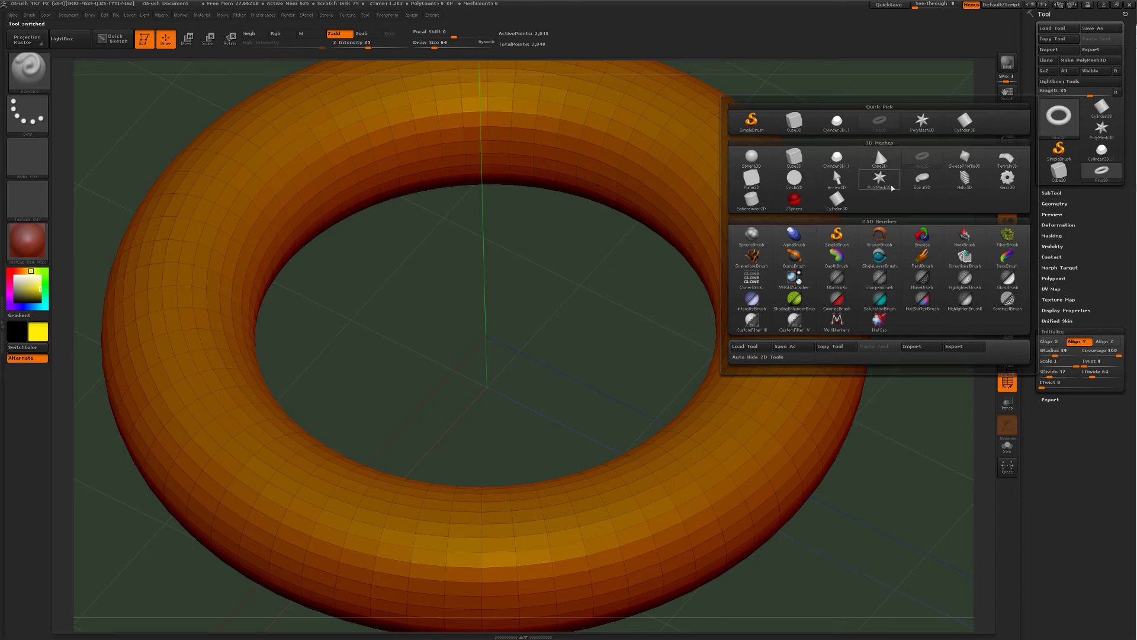
pyautogui.moveTo(965, 159)
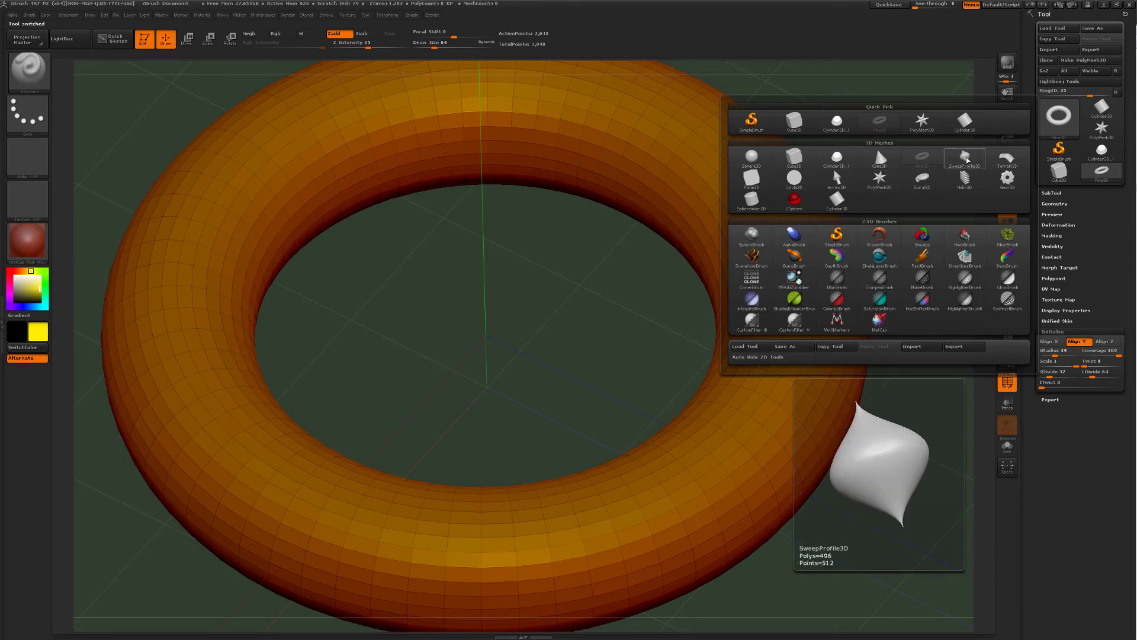
pyautogui.click(965, 154)
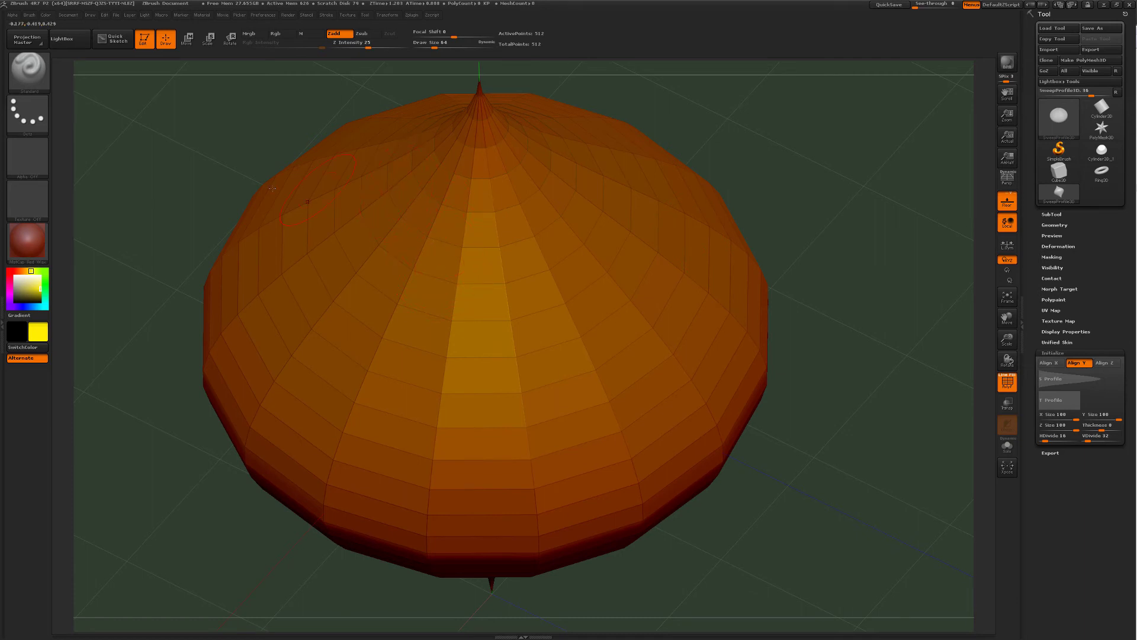
# Re-enter Edit mode, find the SweepProfile3D dome can't be sculpted, and reselect Cylinder3D_1
pyautogui.click(145, 41)
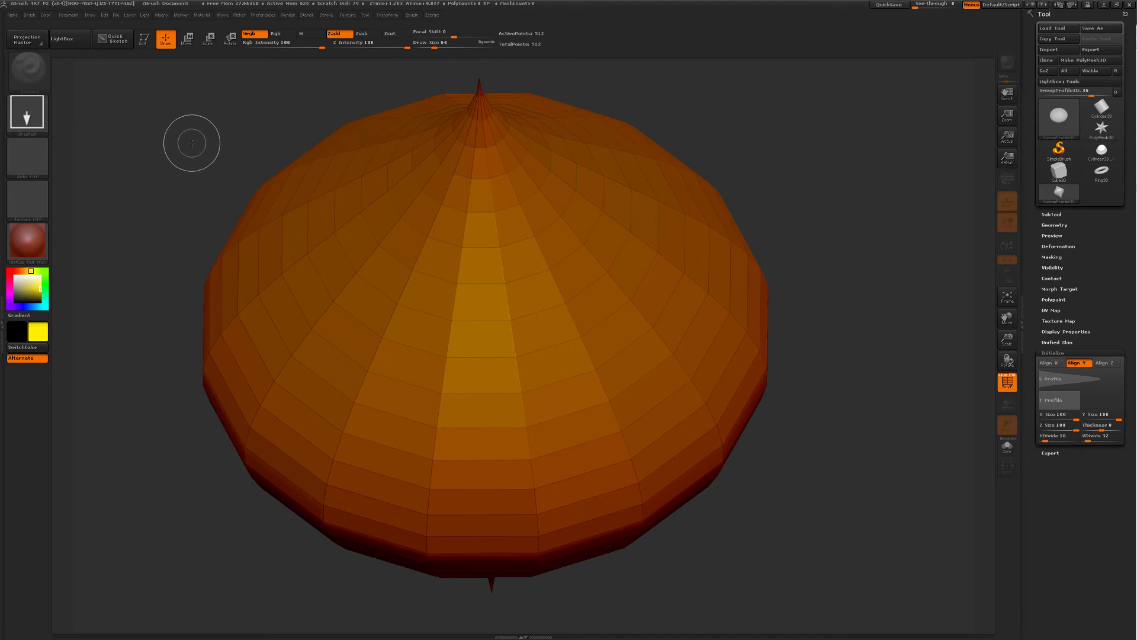
pyautogui.click(145, 40)
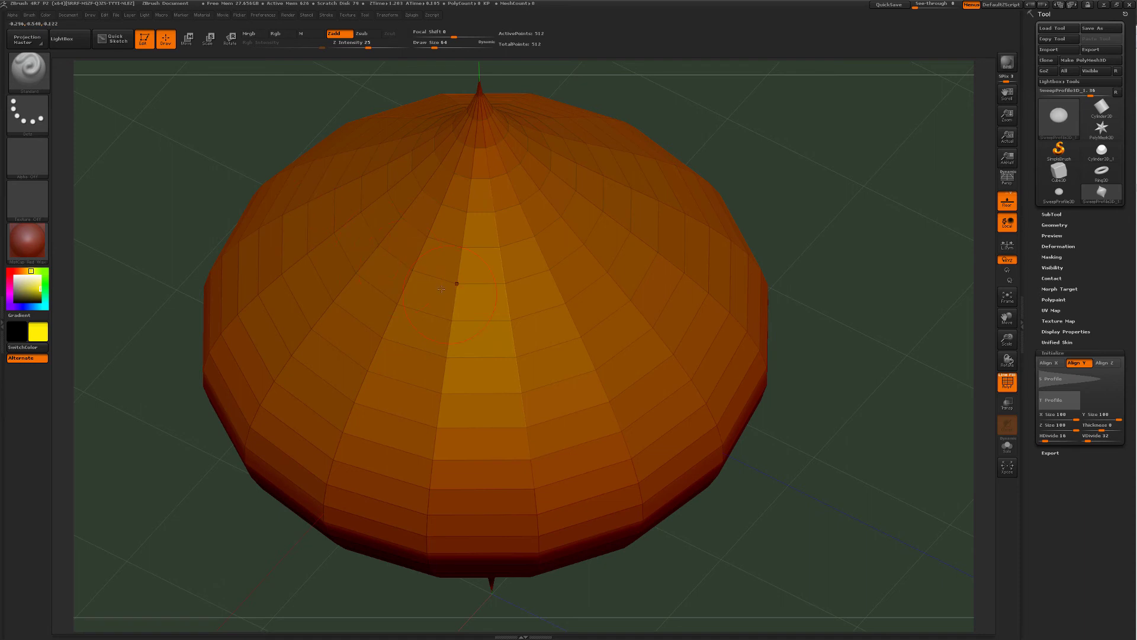
pyautogui.click(596, 273)
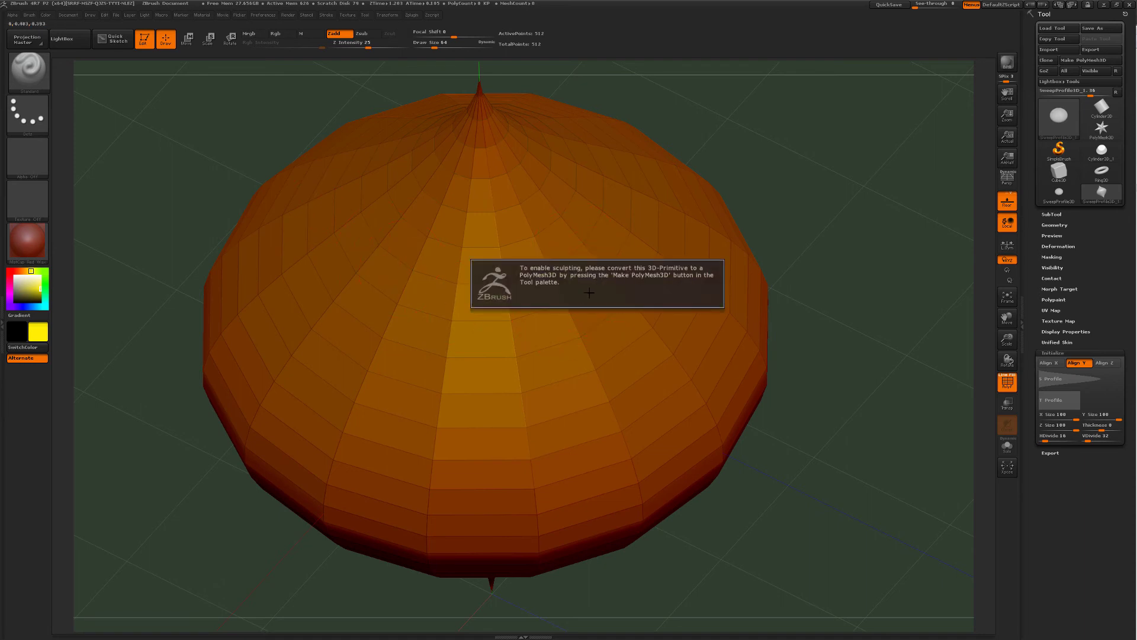
pyautogui.click(565, 304)
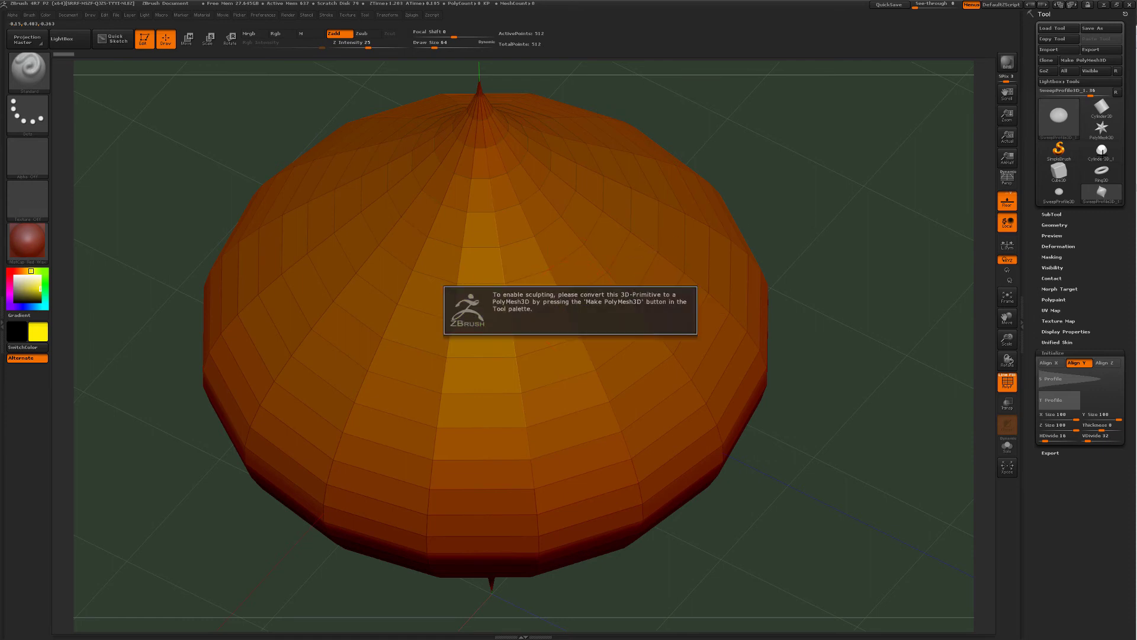
pyautogui.click(1102, 151)
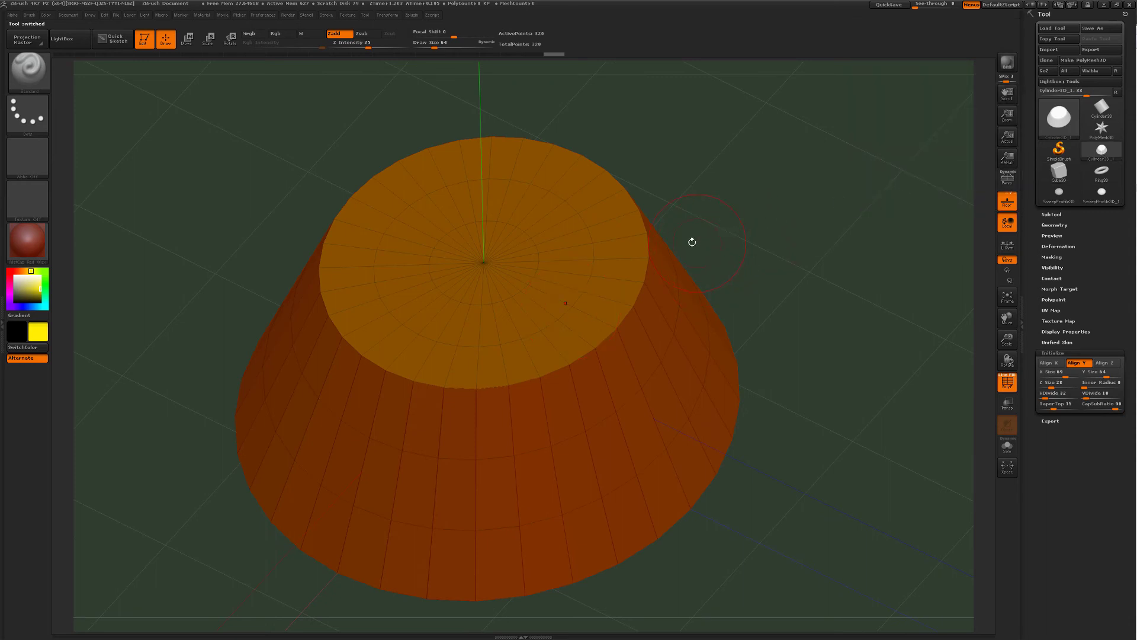
pyautogui.click(1070, 122)
pyautogui.moveTo(1102, 171)
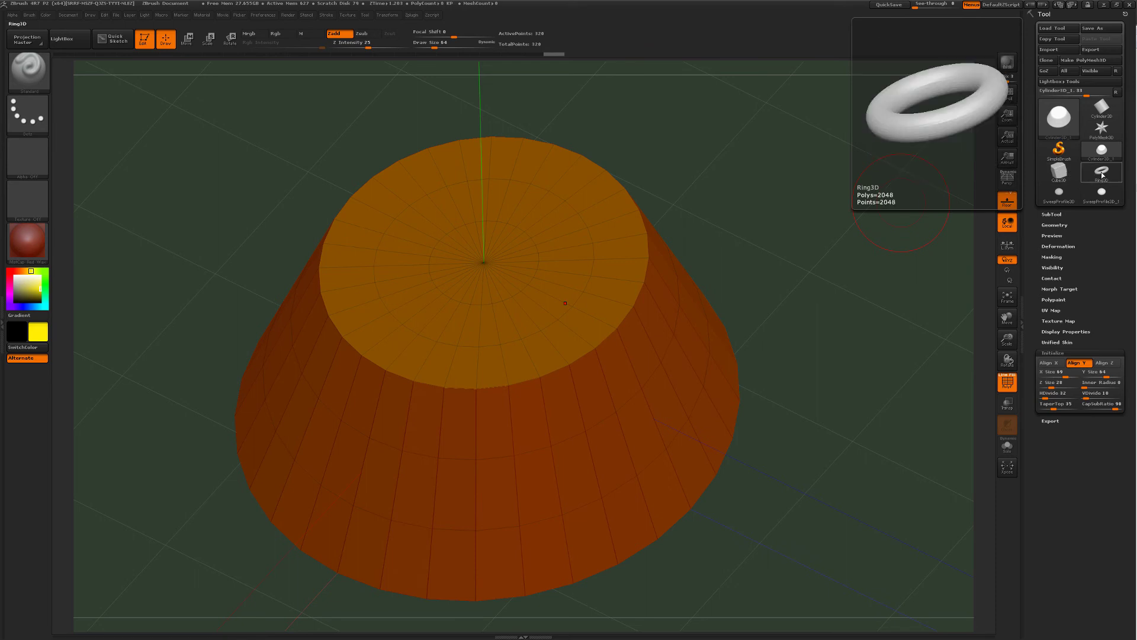
pyautogui.click(1107, 176)
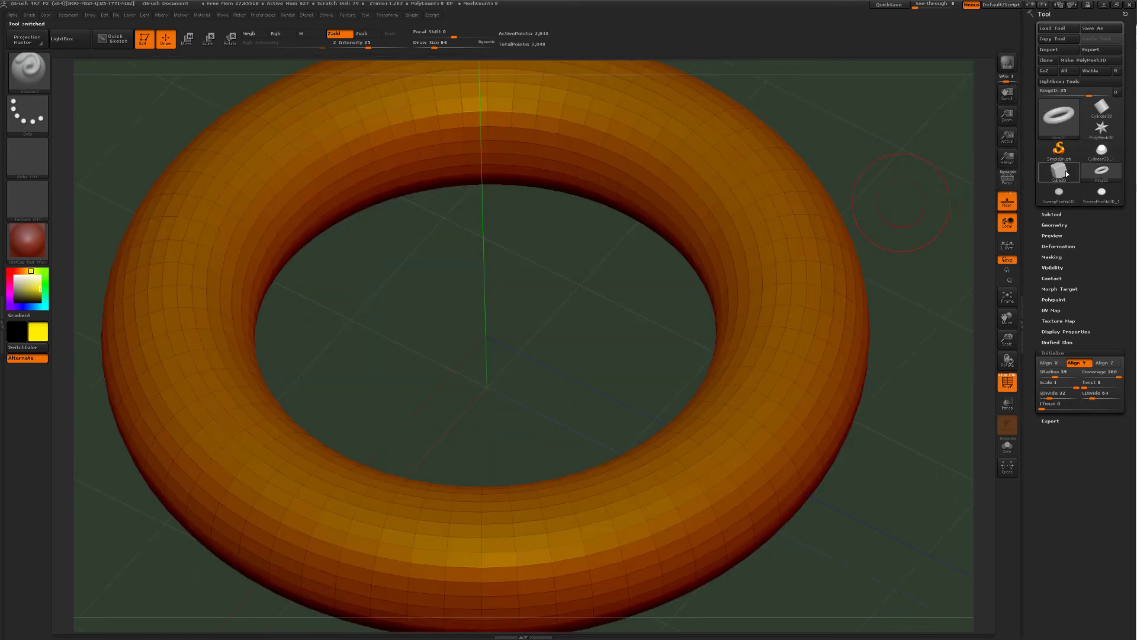
pyautogui.click(1050, 172)
pyautogui.click(1098, 201)
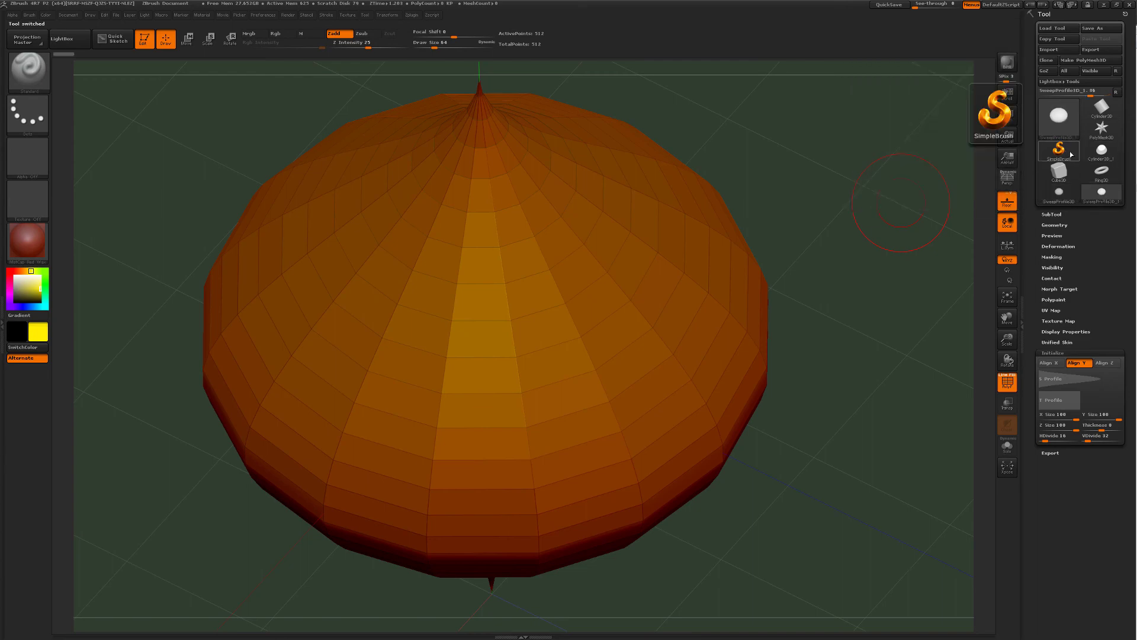
pyautogui.click(1058, 152)
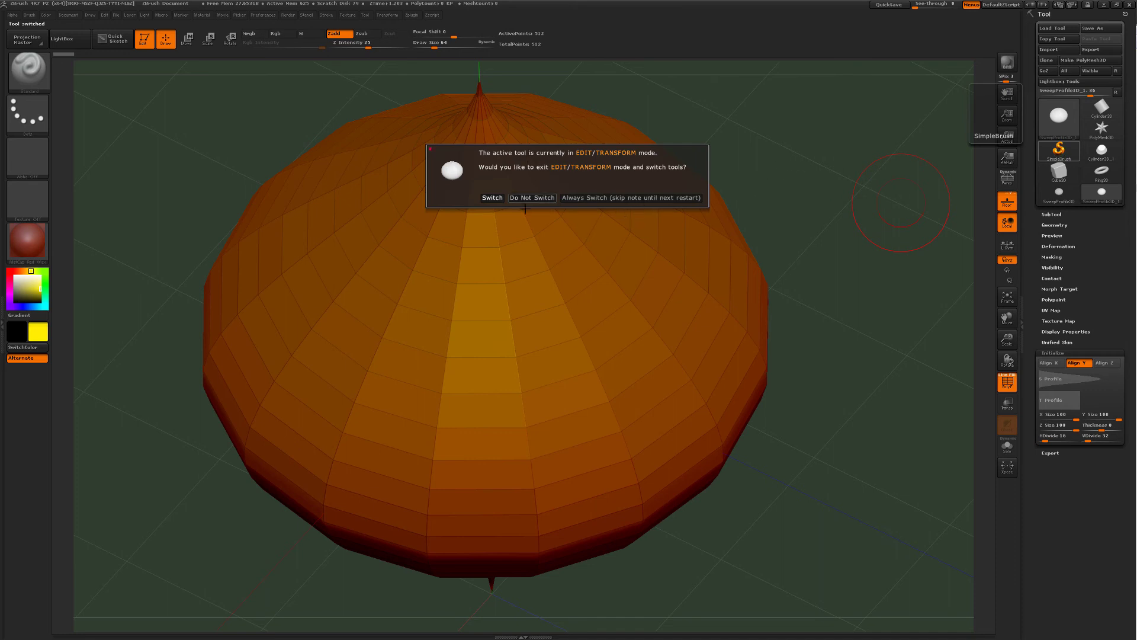
pyautogui.click(693, 233)
pyautogui.moveTo(1100, 128)
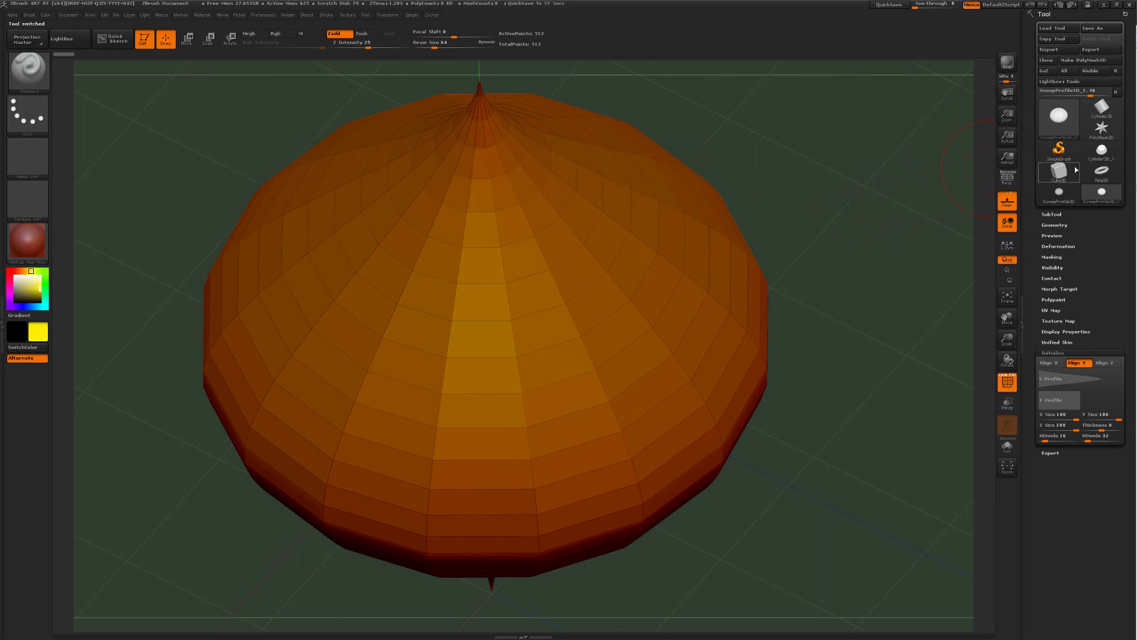
pyautogui.click(1105, 134)
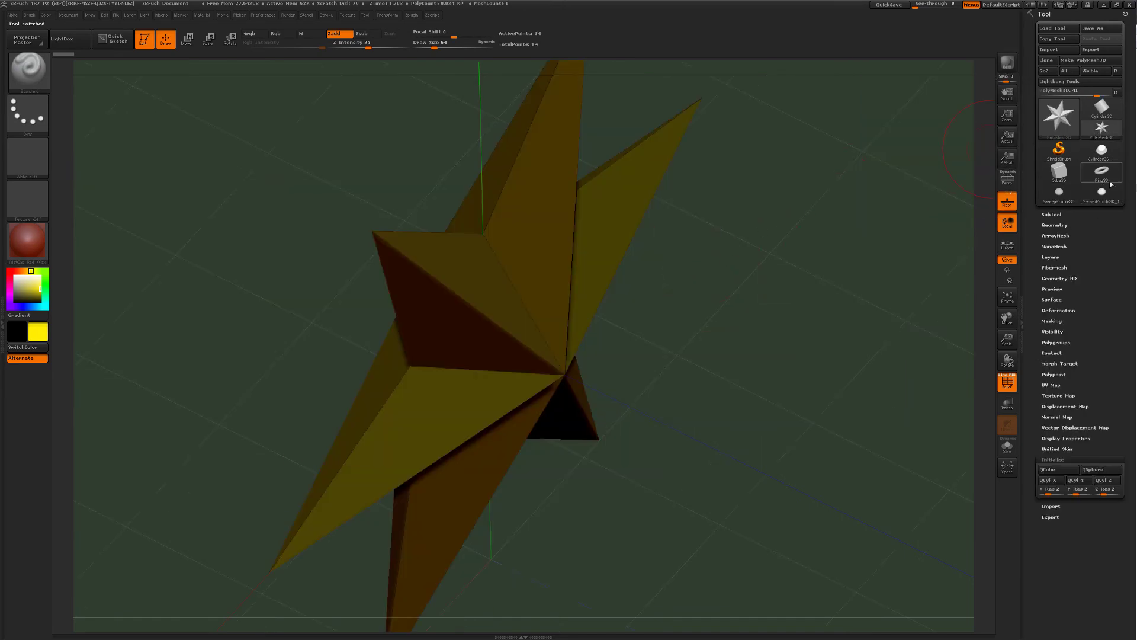
pyautogui.moveTo(1102, 151)
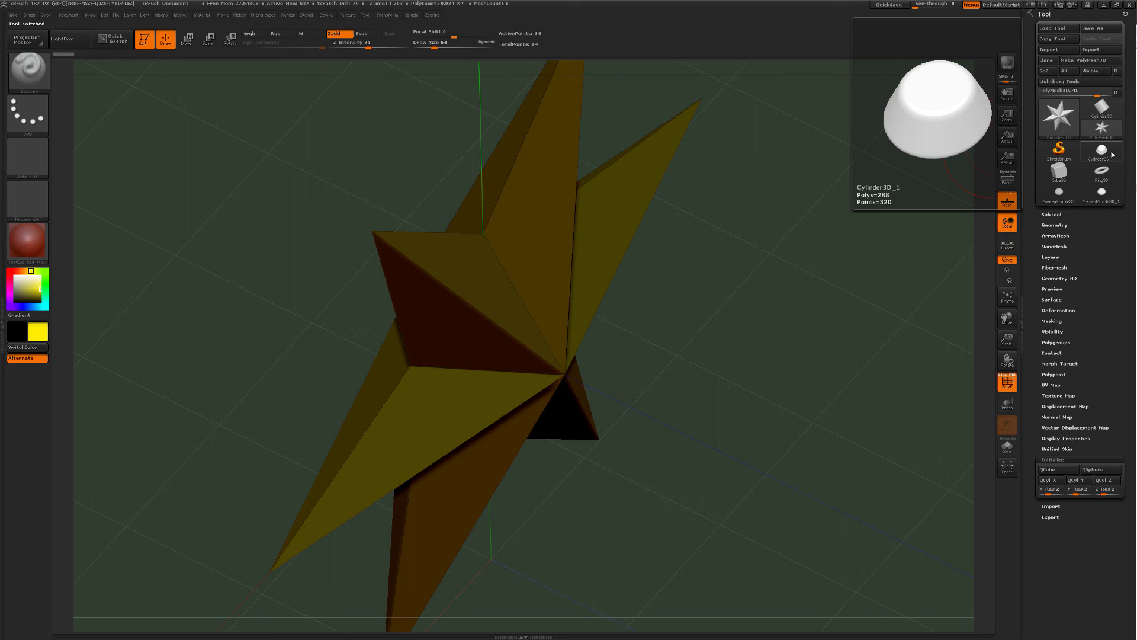
pyautogui.click(1109, 152)
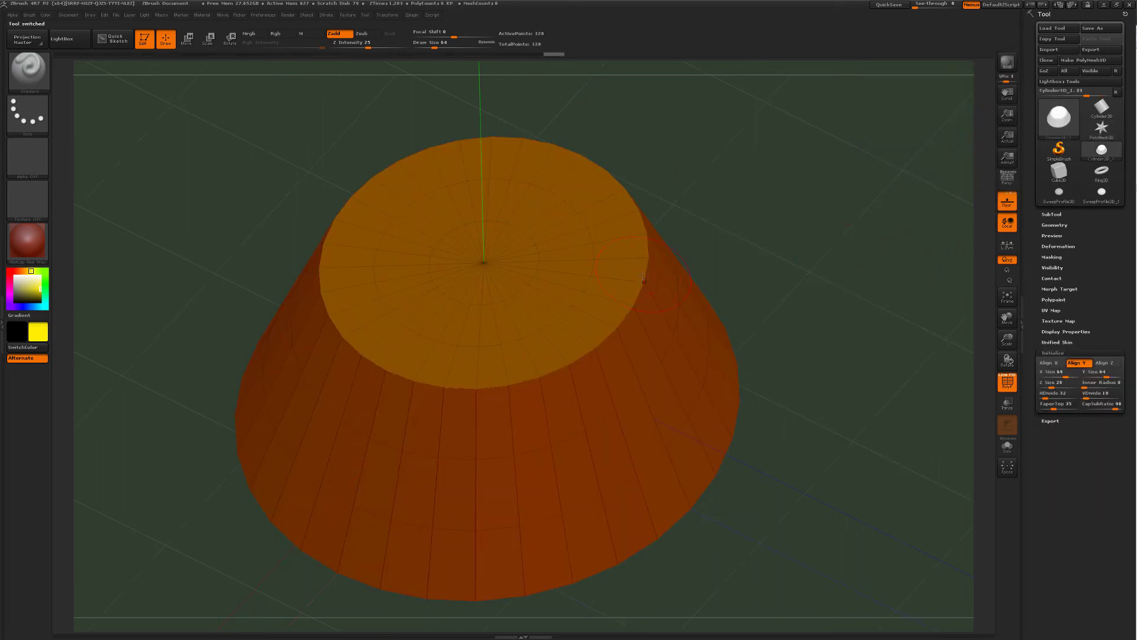
pyautogui.click(597, 308)
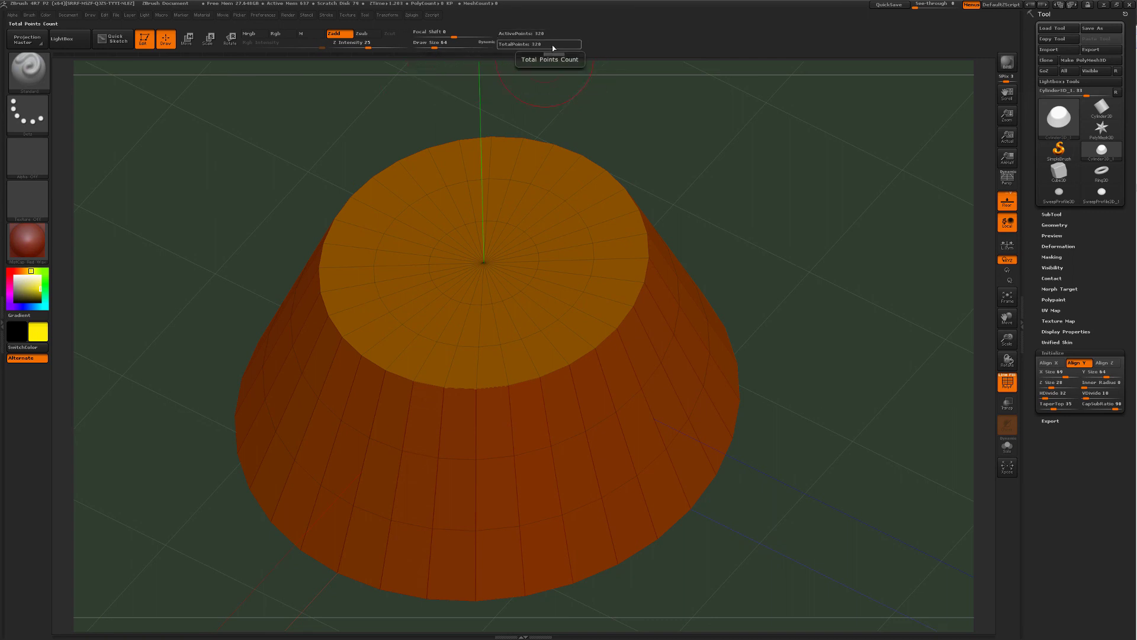
# Undo twice with Ctrl+Z, leaving the 328-point tapered cylinder unchanged
pyautogui.press('ctrl')
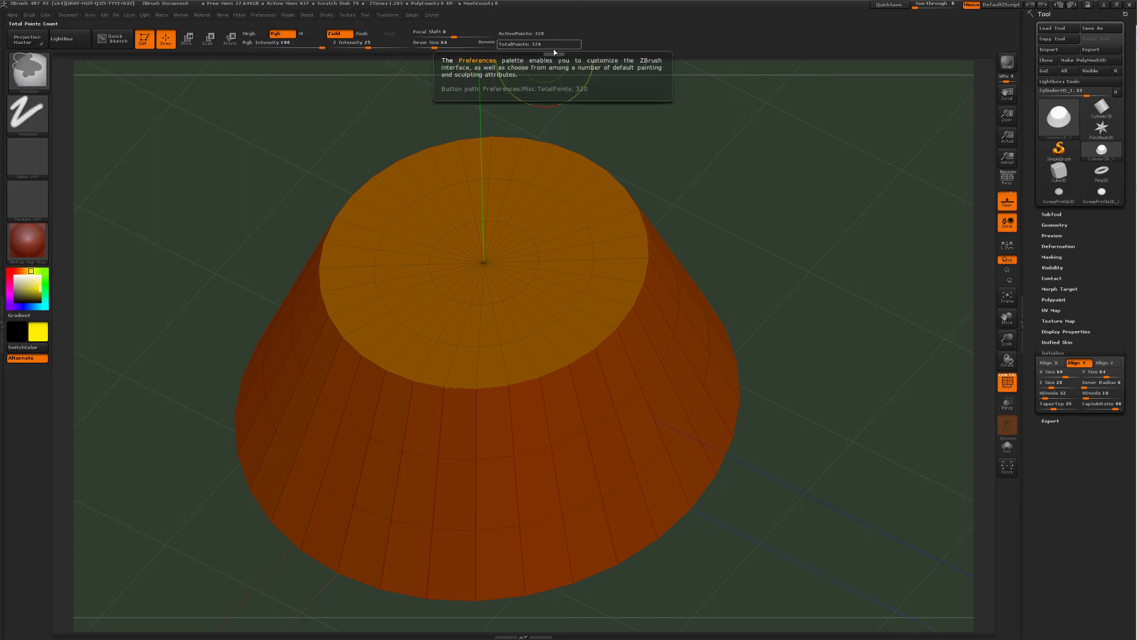
pyautogui.hotkey('ctrl', 'z')
pyautogui.hotkey('ctrl', 'z')
pyautogui.hotkey('ctrl', 'z')
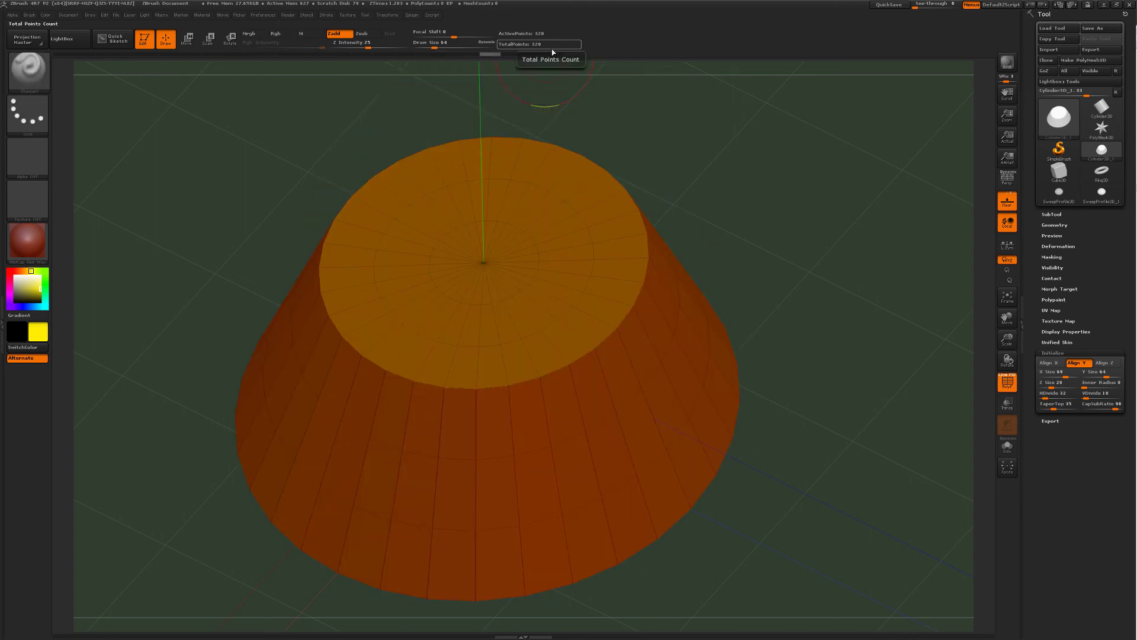
pyautogui.hotkey('ctrl', 'z')
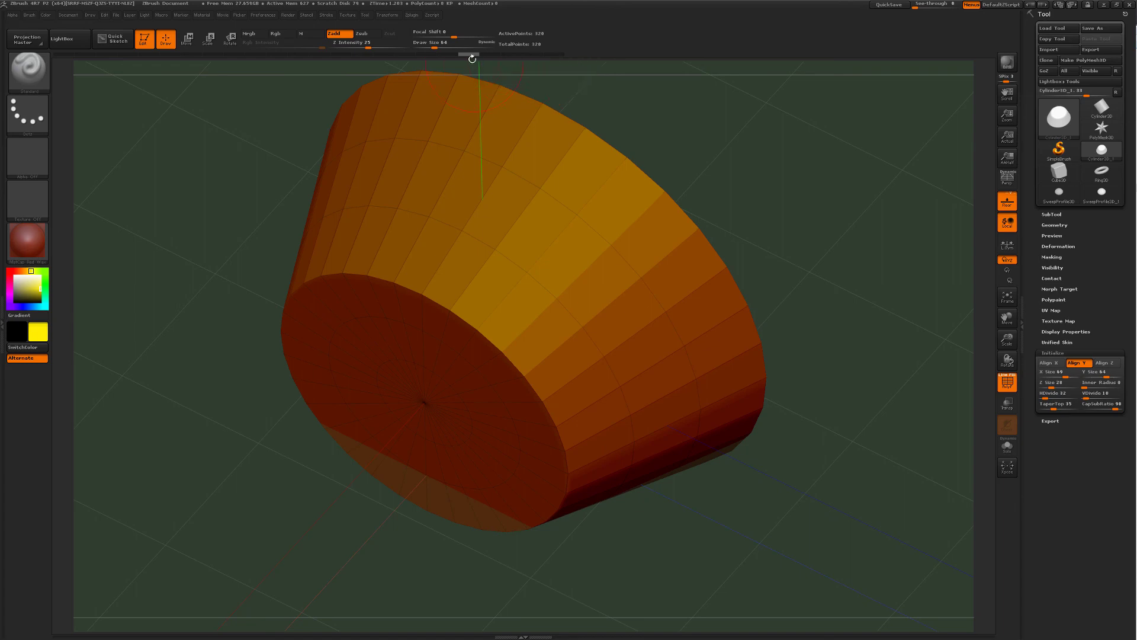
# Rewind the Undo History slider from step 20 to step 1, restoring the 544-point untapered cylinder
pyautogui.click(469, 52)
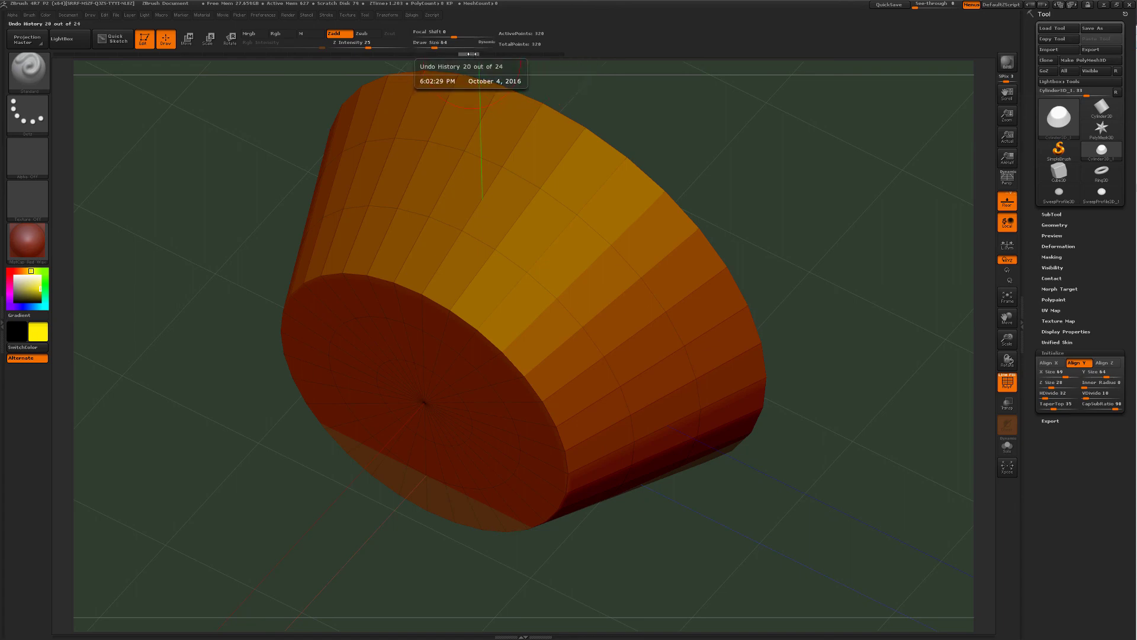
pyautogui.moveTo(456, 57); pyautogui.dragTo(62, 57)
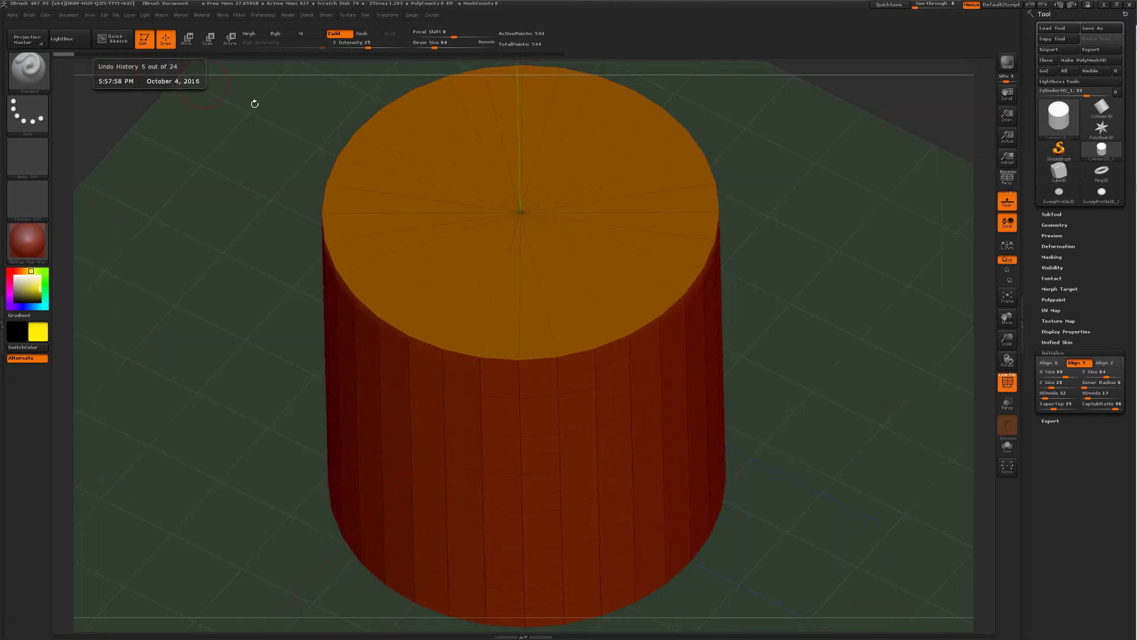
pyautogui.moveTo(806, 197)
pyautogui.mouseDown()
pyautogui.moveTo(822, 187)
pyautogui.moveTo(820, 166)
pyautogui.moveTo(753, 160)
pyautogui.mouseUp()
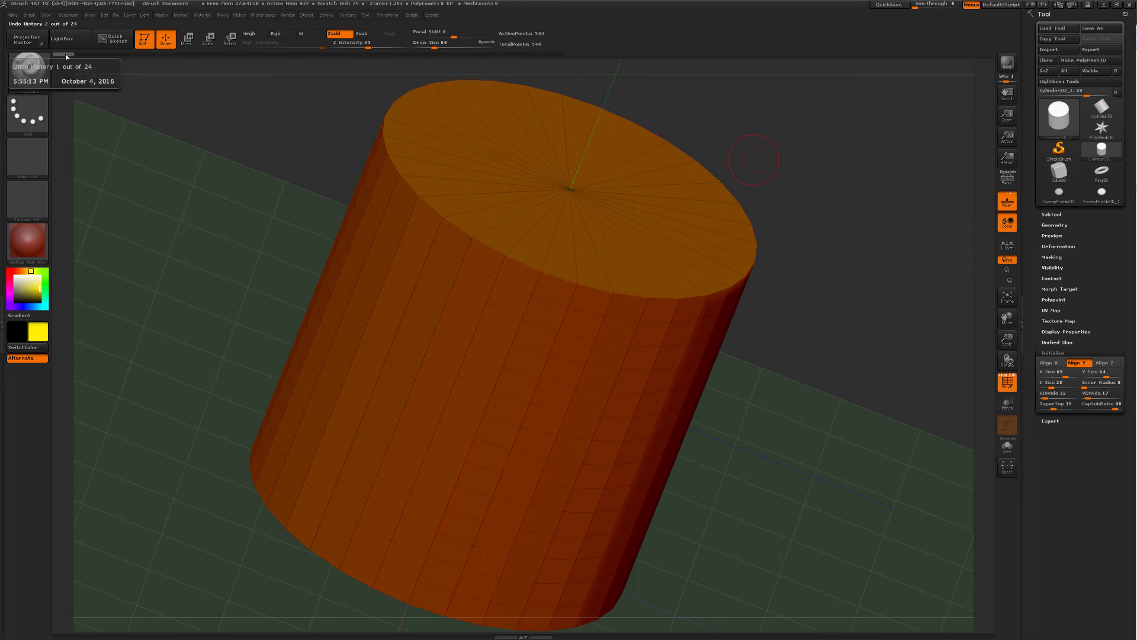
pyautogui.moveTo(66, 56)
pyautogui.mouseDown()
pyautogui.moveTo(313, 69)
pyautogui.moveTo(560, 57)
pyautogui.moveTo(212, 58)
pyautogui.moveTo(64, 72)
pyautogui.mouseUp()
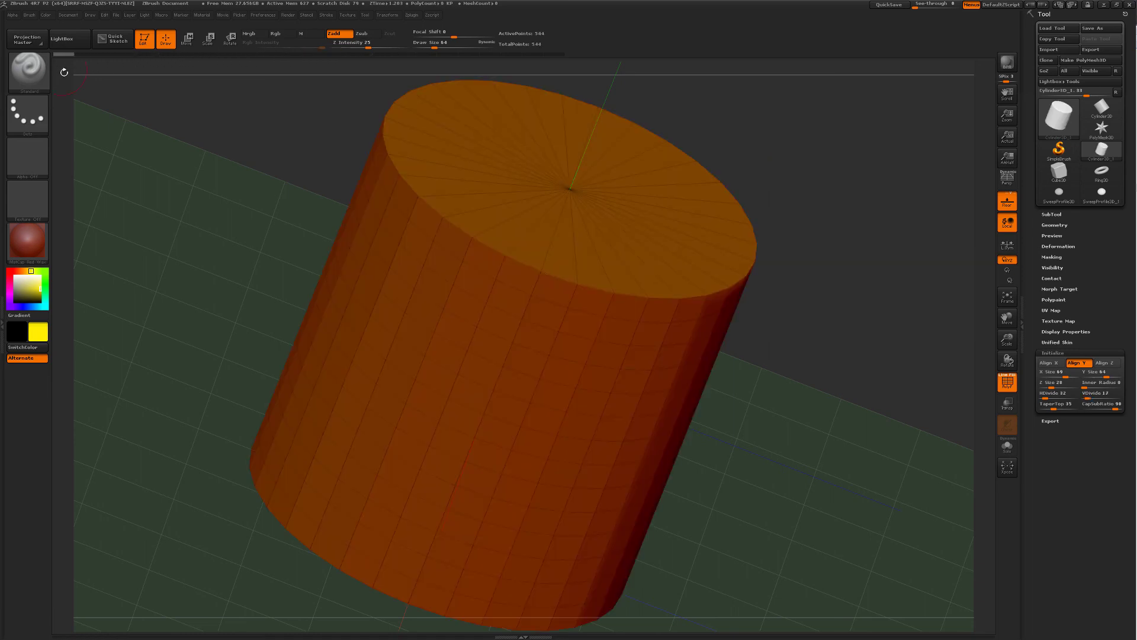